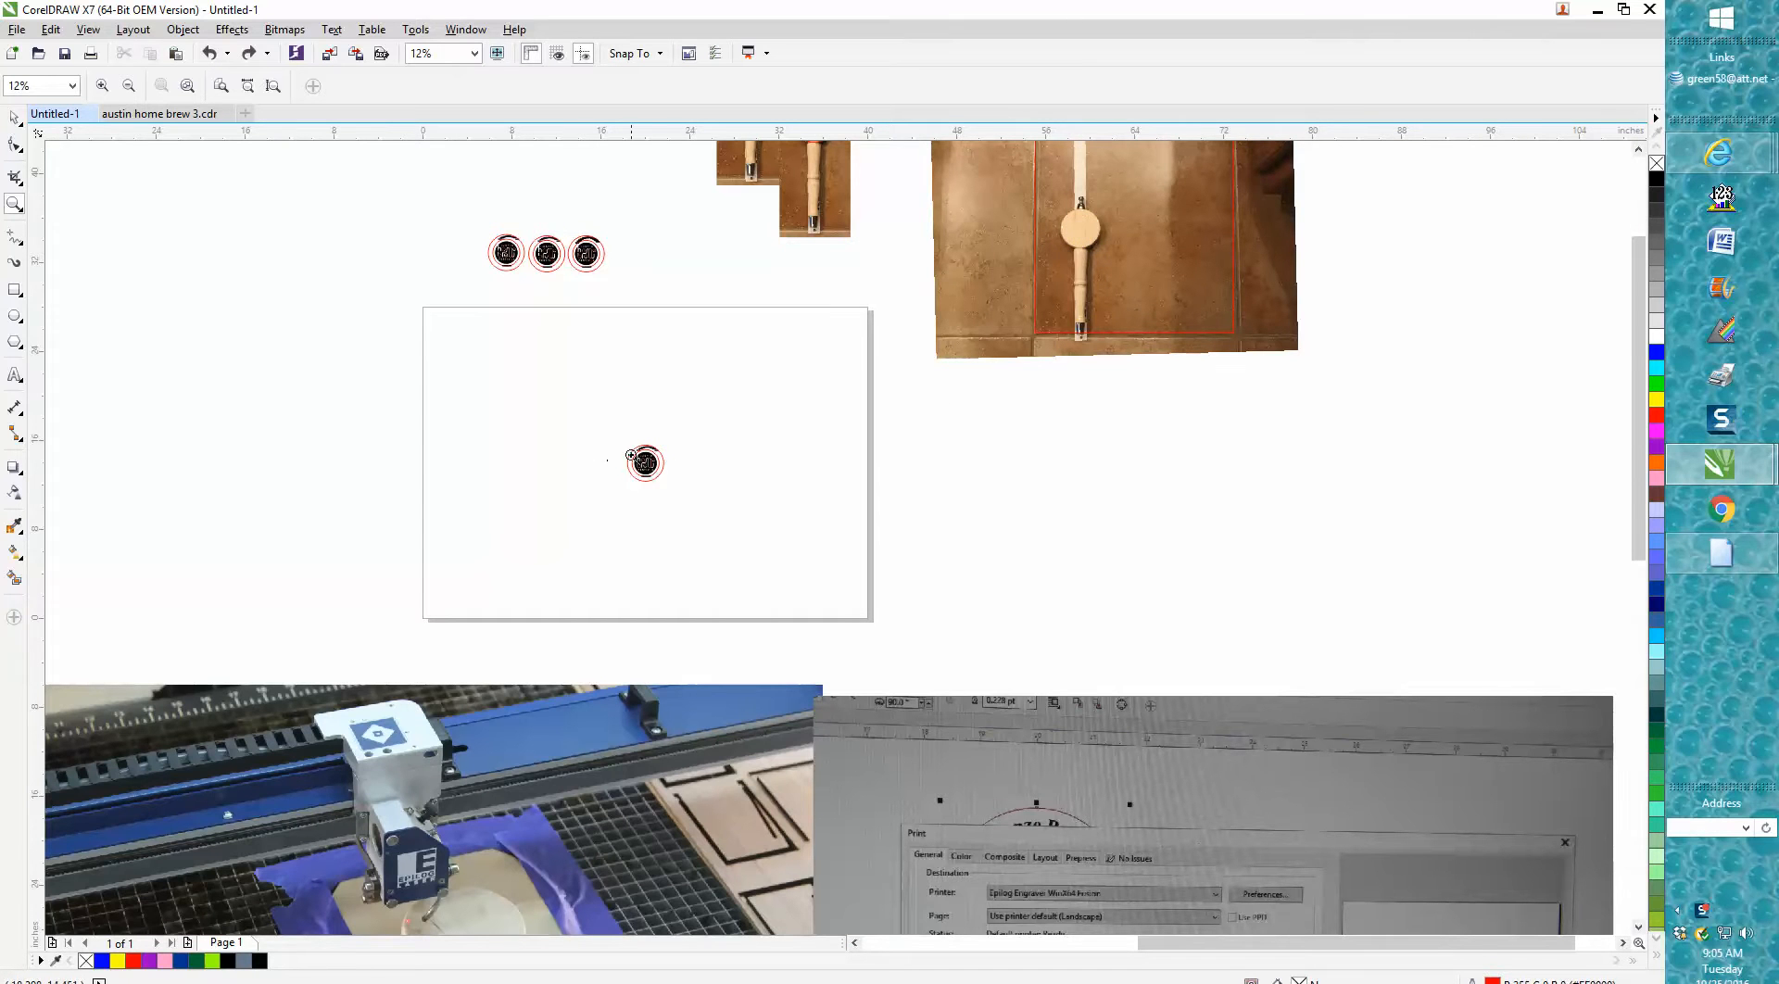
- Examine the Bronze Brew badge artwork at the centre of the page
{"action": "left_click_drag", "start_coordinate": [621, 434], "coordinate": [679, 490]}
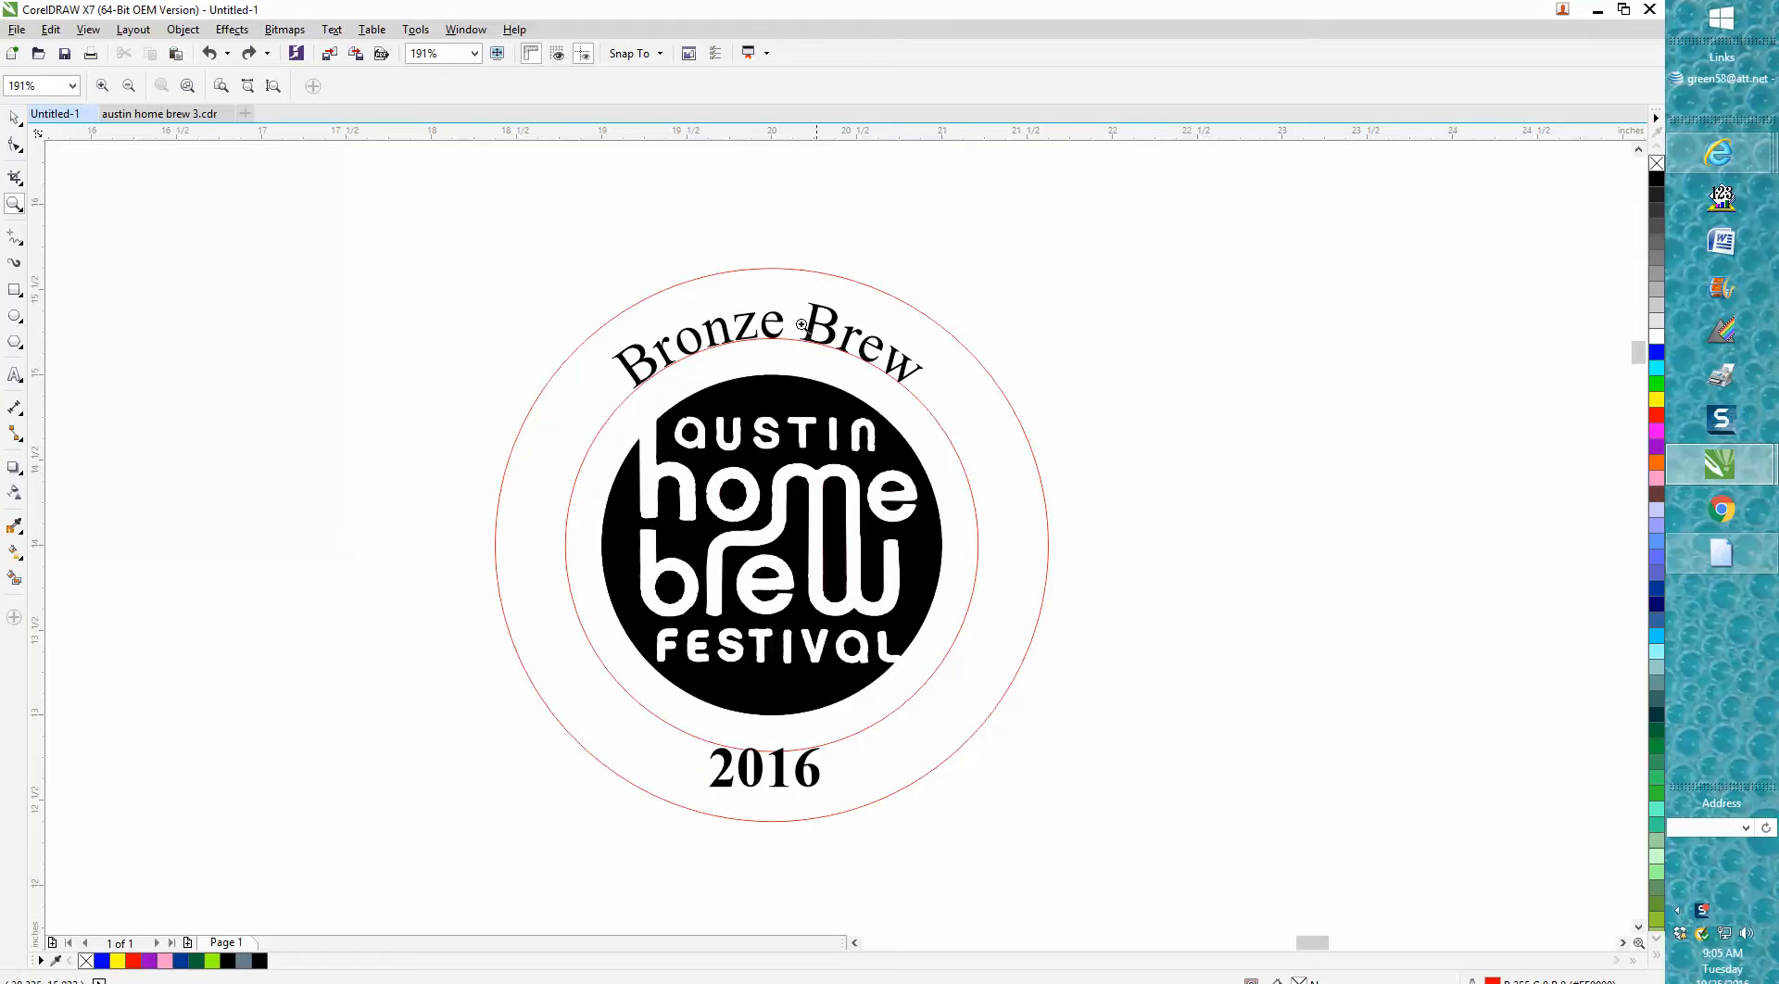
{"action": "right_click", "coordinate": [720, 348]}
{"action": "right_click", "coordinate": [720, 347]}
{"action": "right_click", "coordinate": [742, 371]}
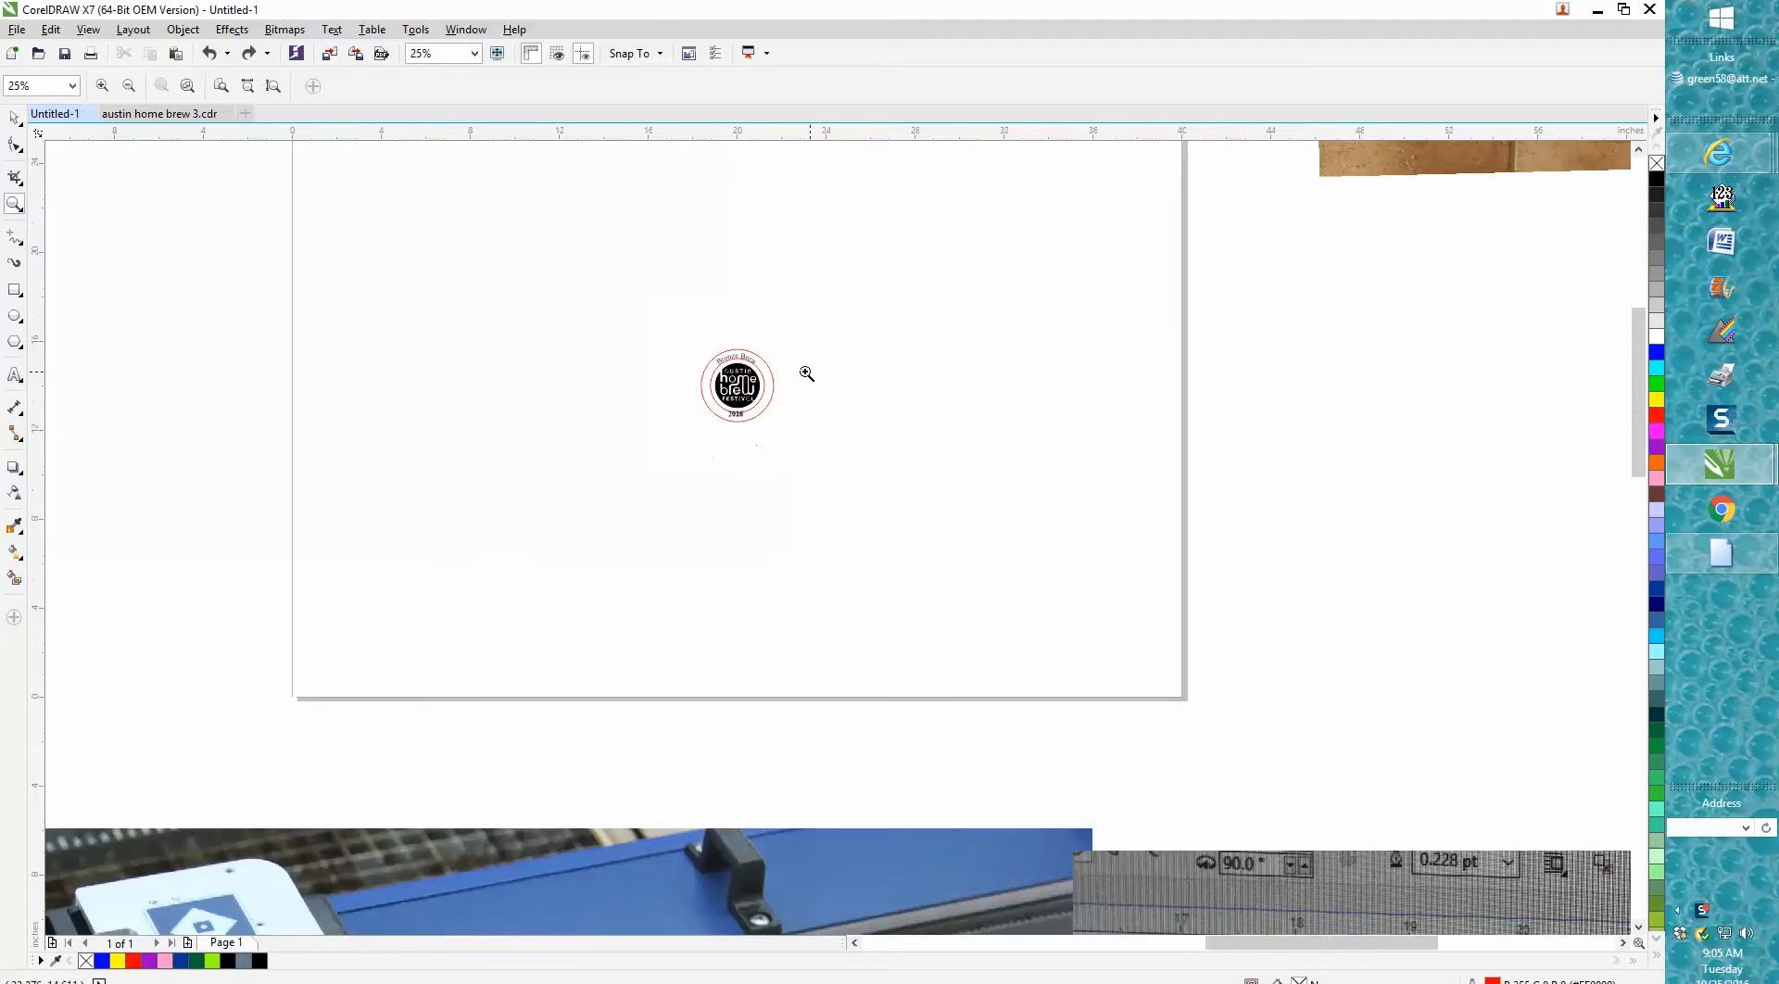
{"action": "right_click", "coordinate": [808, 373]}
{"action": "right_click", "coordinate": [806, 373]}
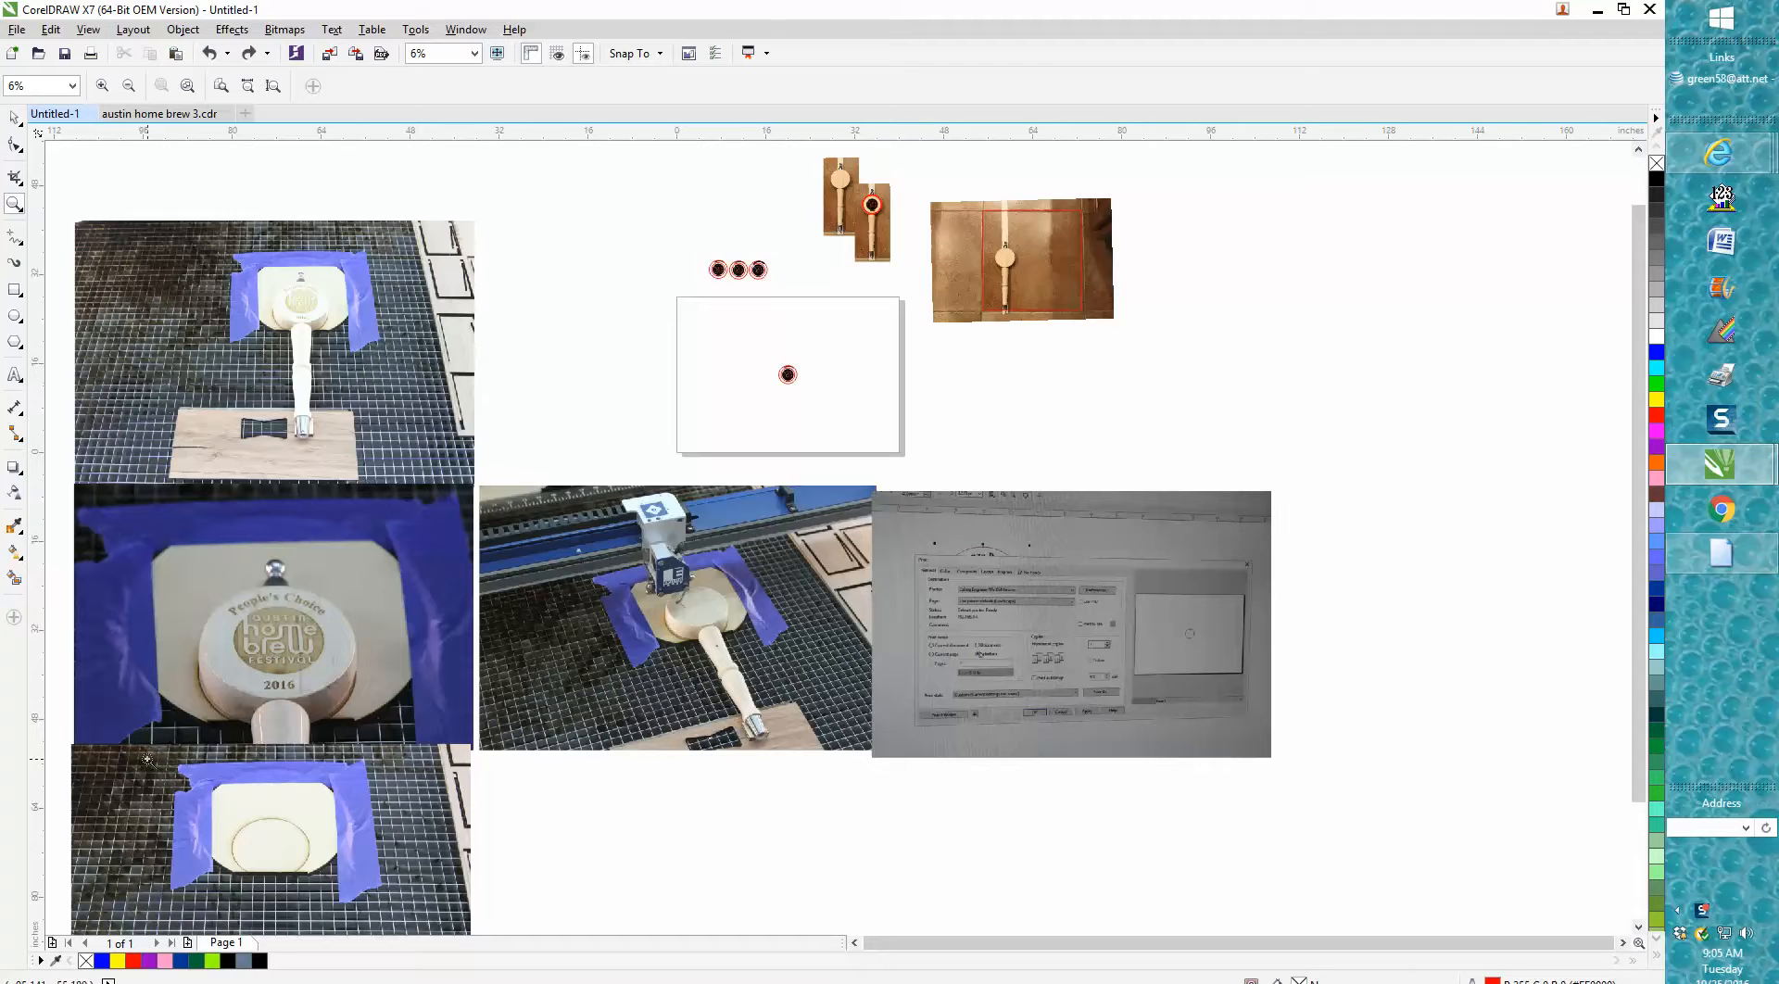
- Examine the photos of the taped-down jig, the engraved People's Choice badge and the full tap handle lying in the jig
{"action": "scroll", "coordinate": [199, 862], "scroll_direction": "down", "scroll_amount": 3}
{"action": "left_click_drag", "start_coordinate": [73, 584], "coordinate": [491, 849]}
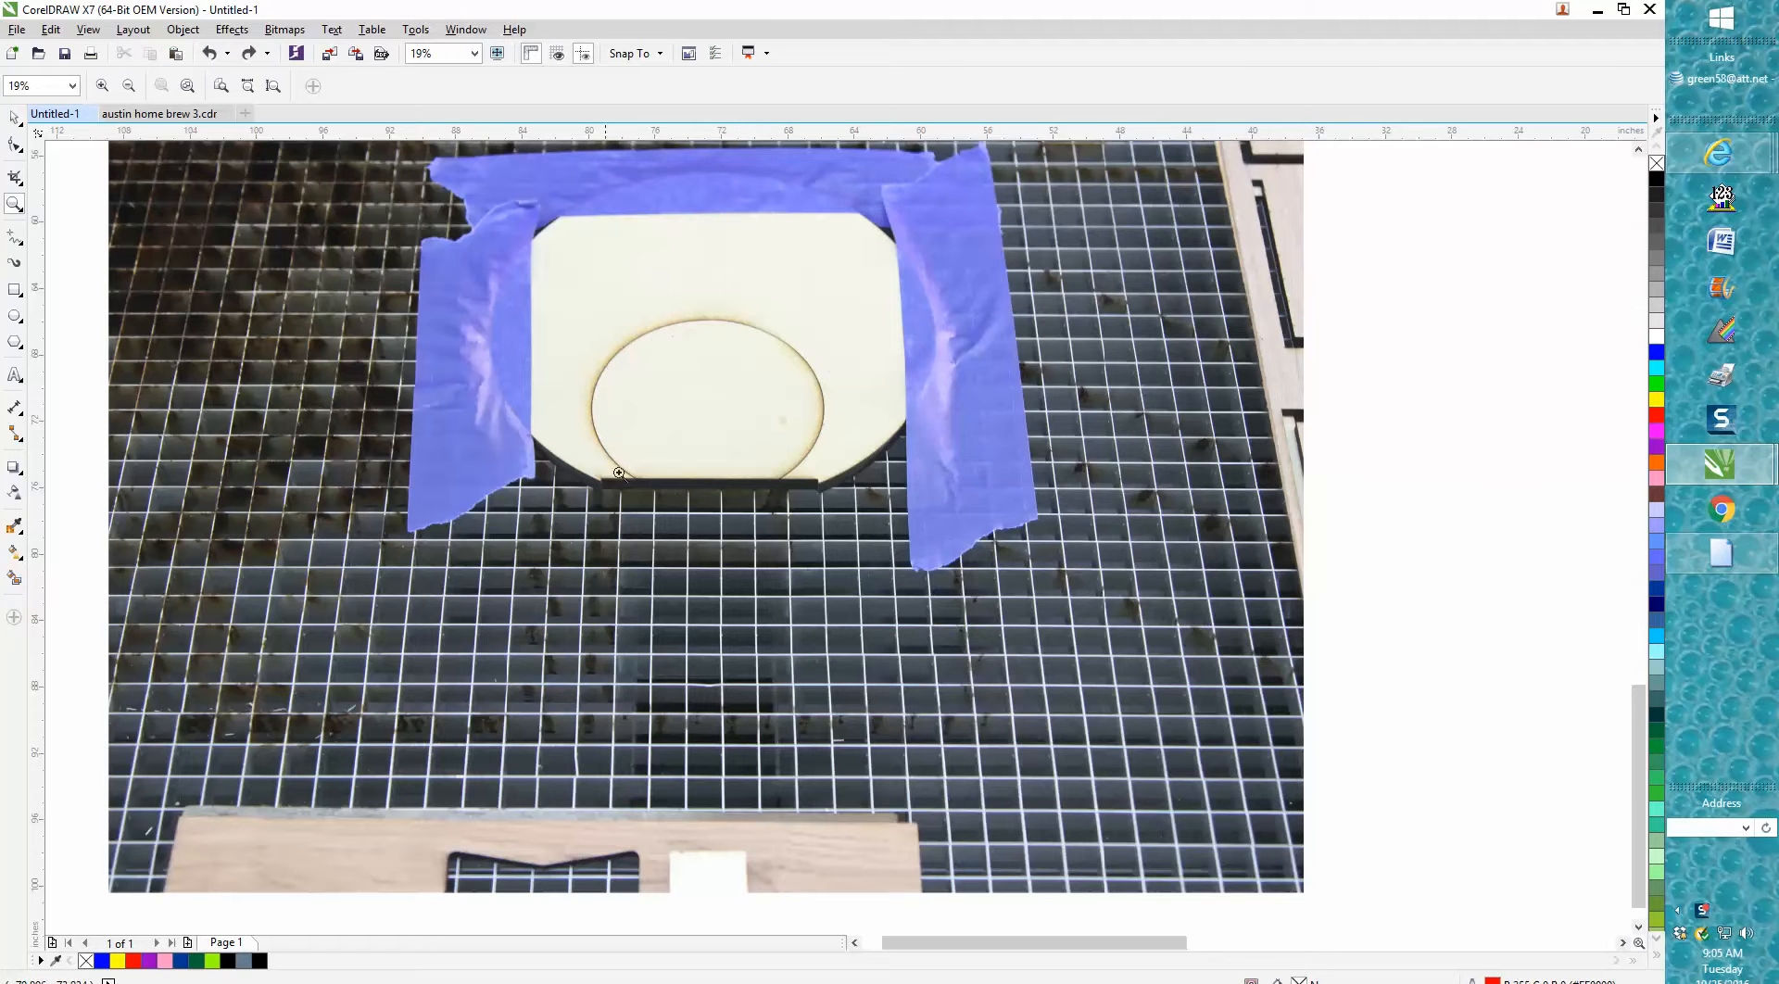
{"action": "right_click", "coordinate": [811, 437]}
{"action": "right_click", "coordinate": [814, 413]}
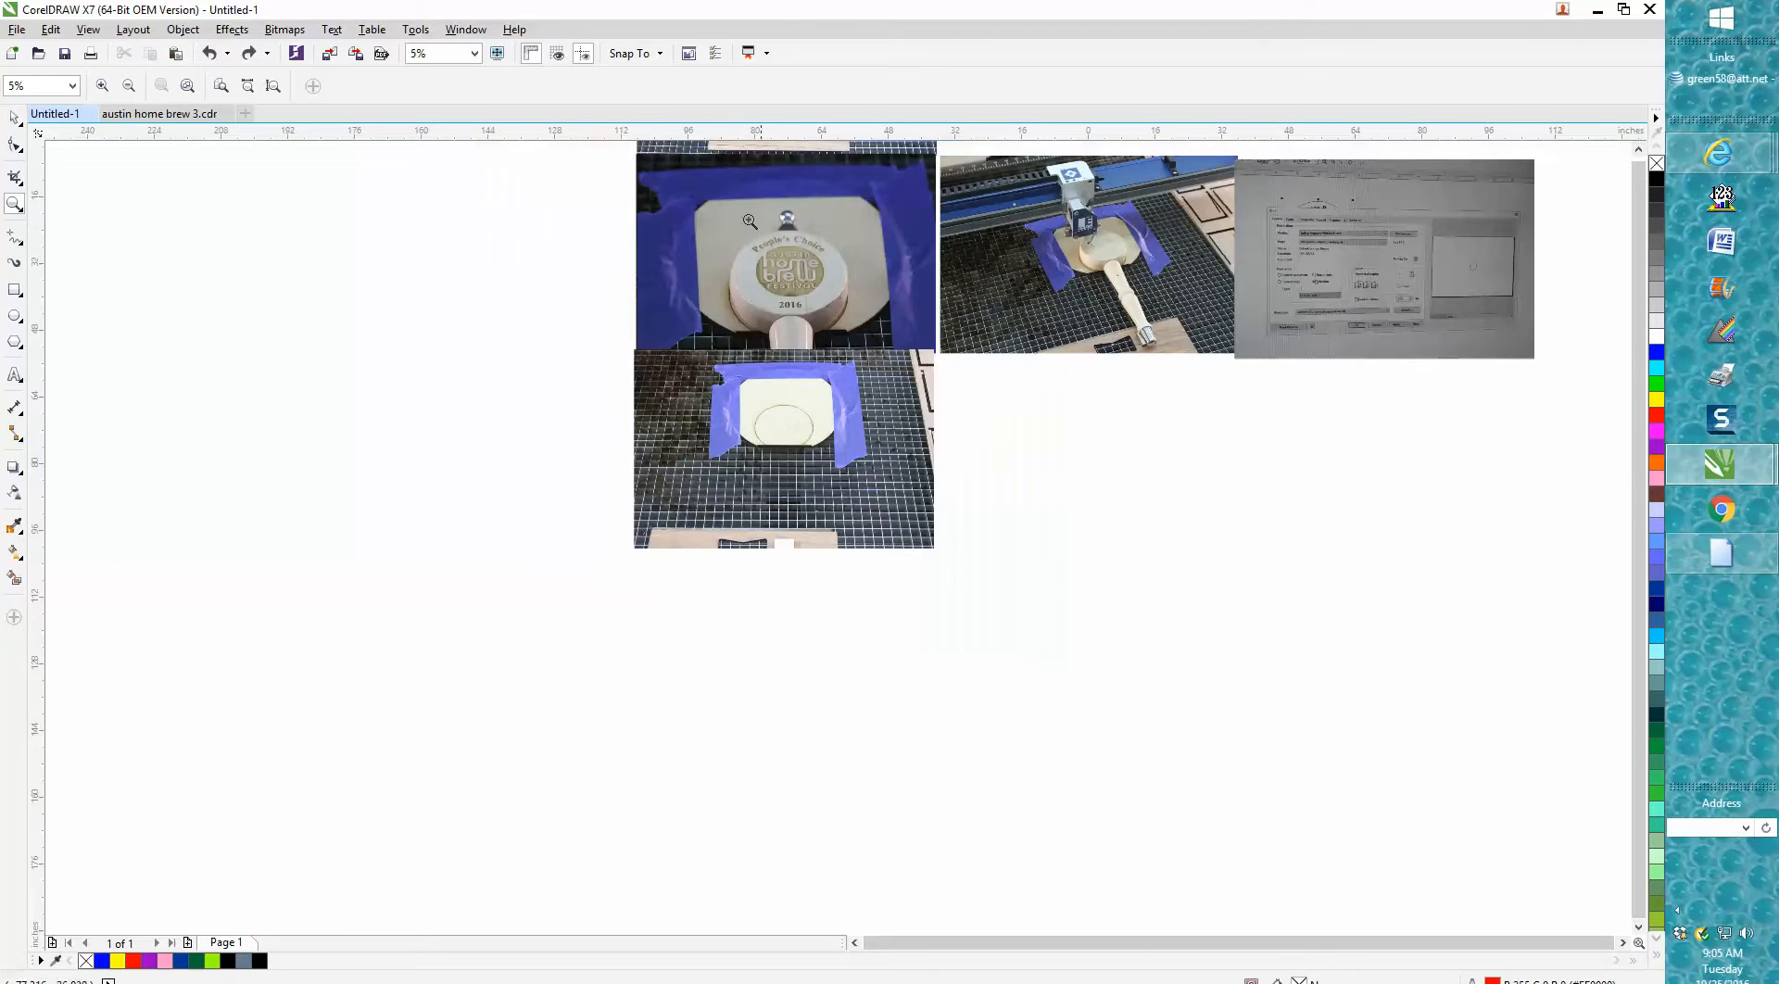
{"action": "left_click_drag", "start_coordinate": [885, 365], "coordinate": [899, 370]}
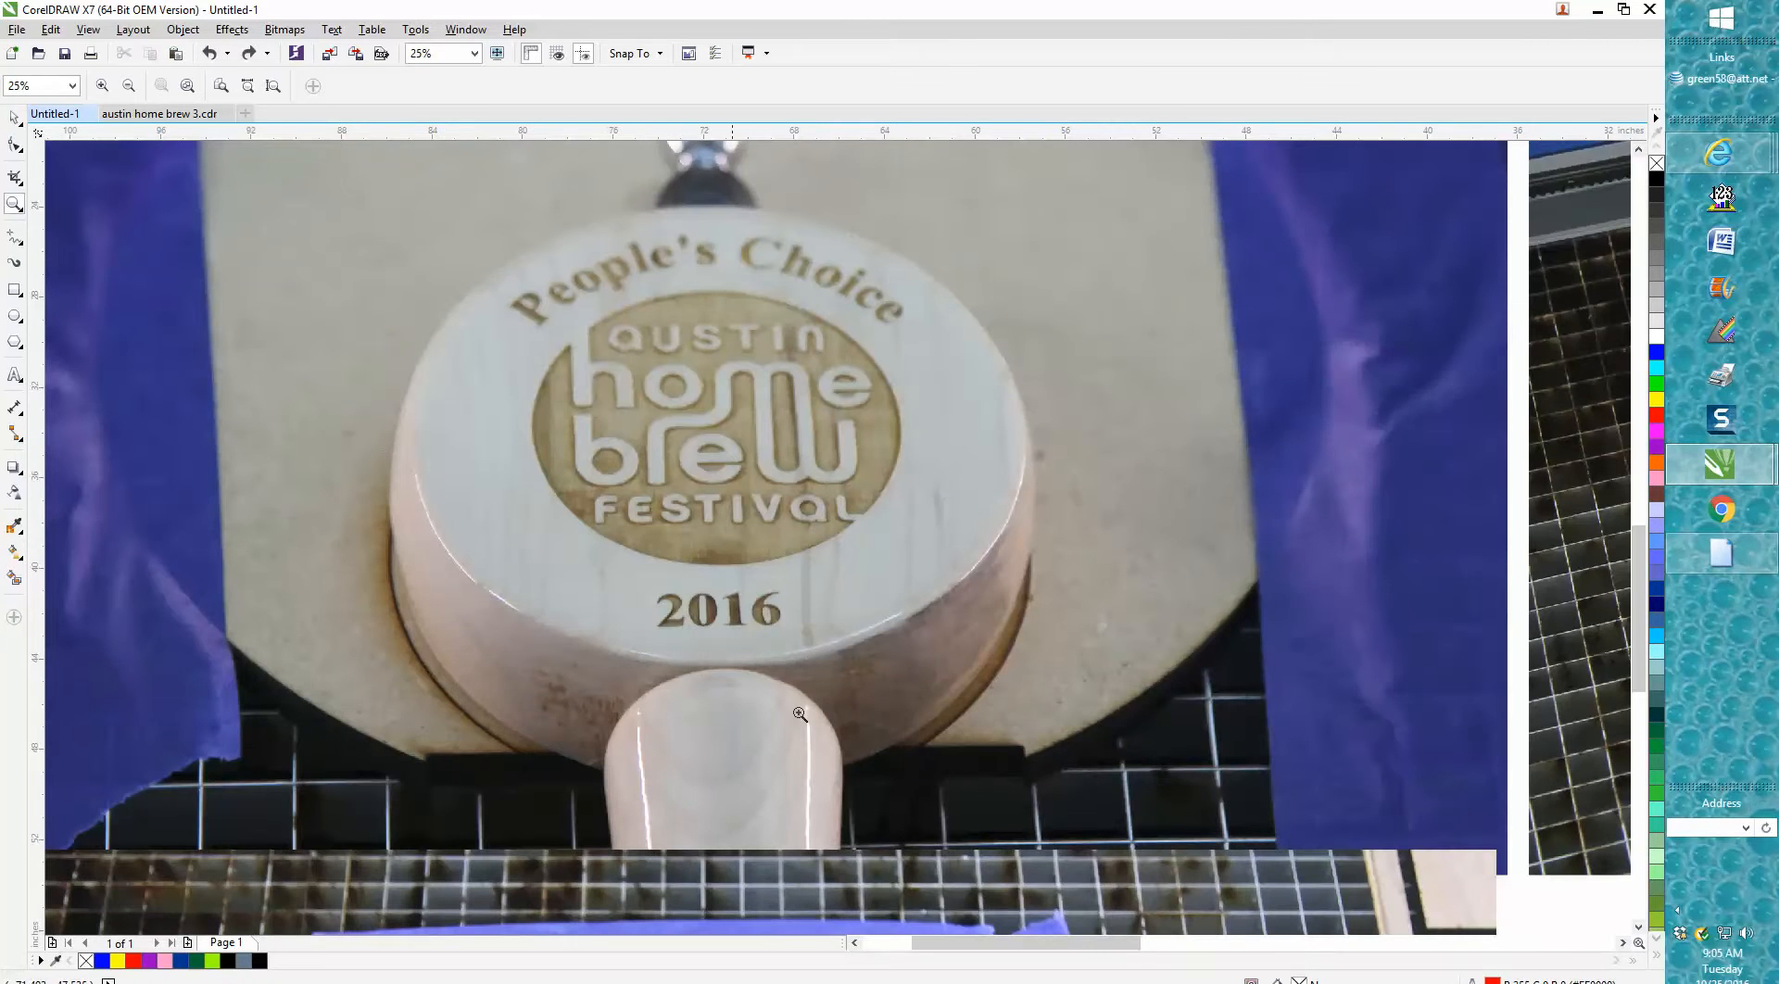
{"action": "scroll", "coordinate": [675, 560], "scroll_direction": "down", "scroll_amount": 4}
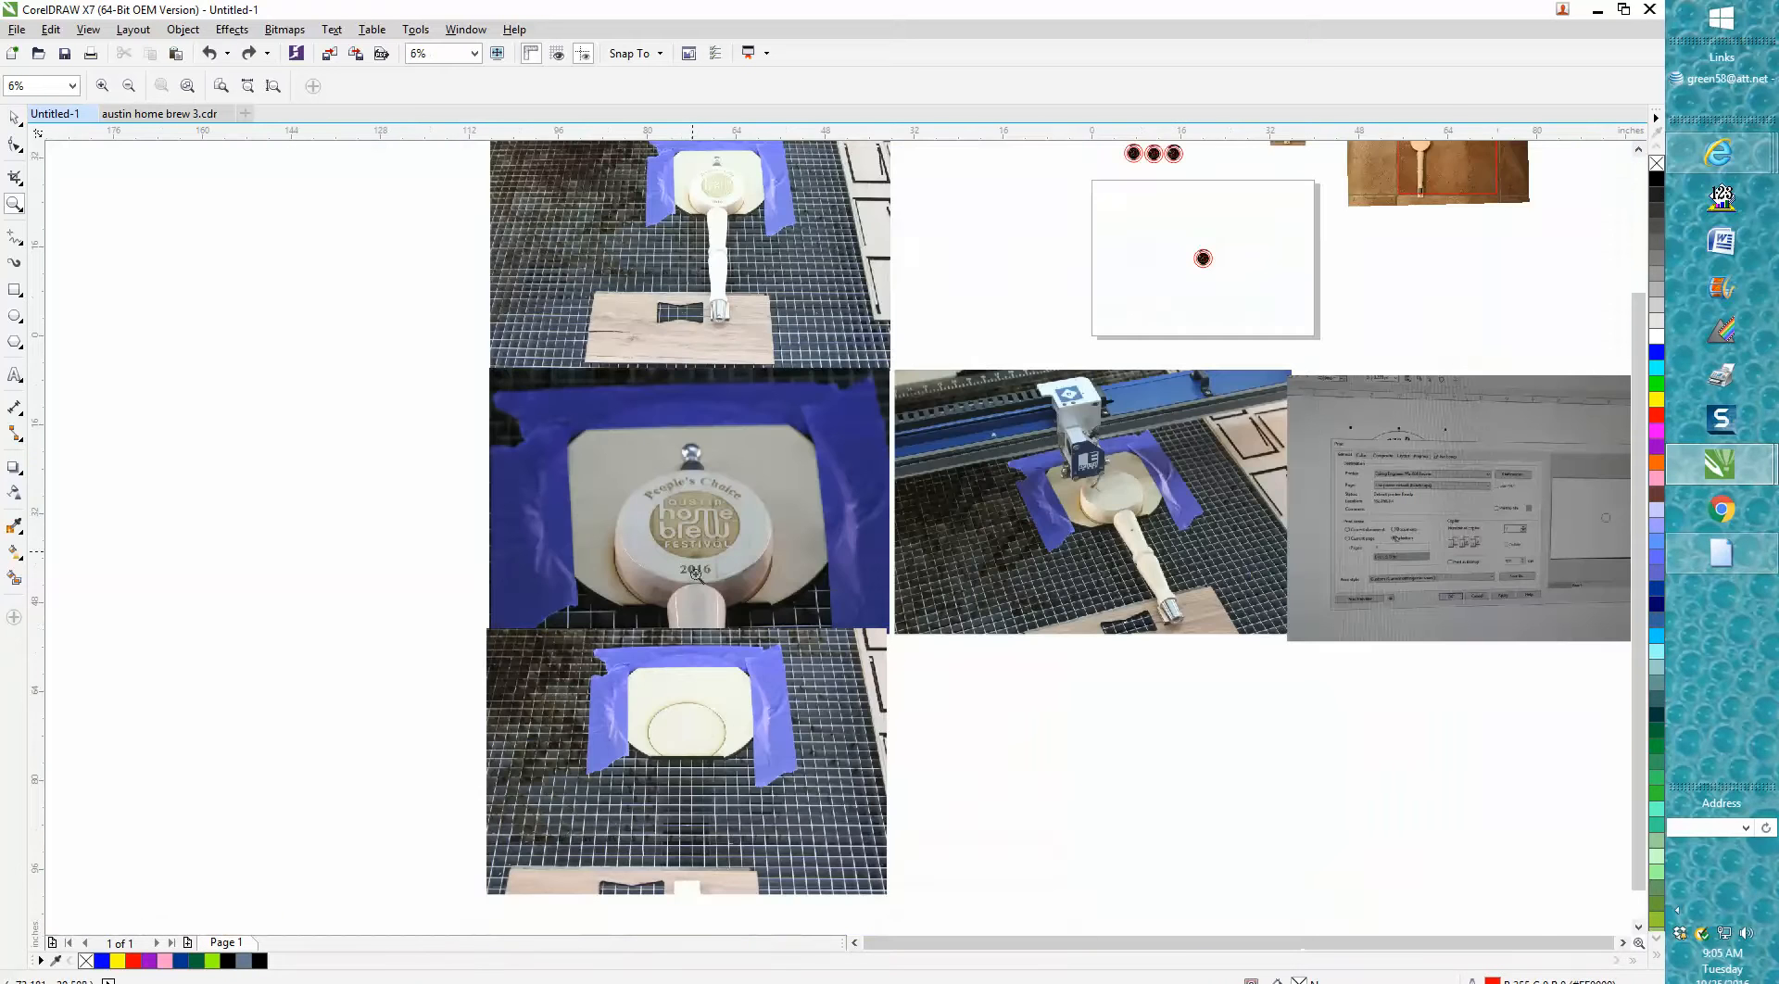
{"action": "scroll", "coordinate": [696, 729], "scroll_direction": "down", "scroll_amount": 2}
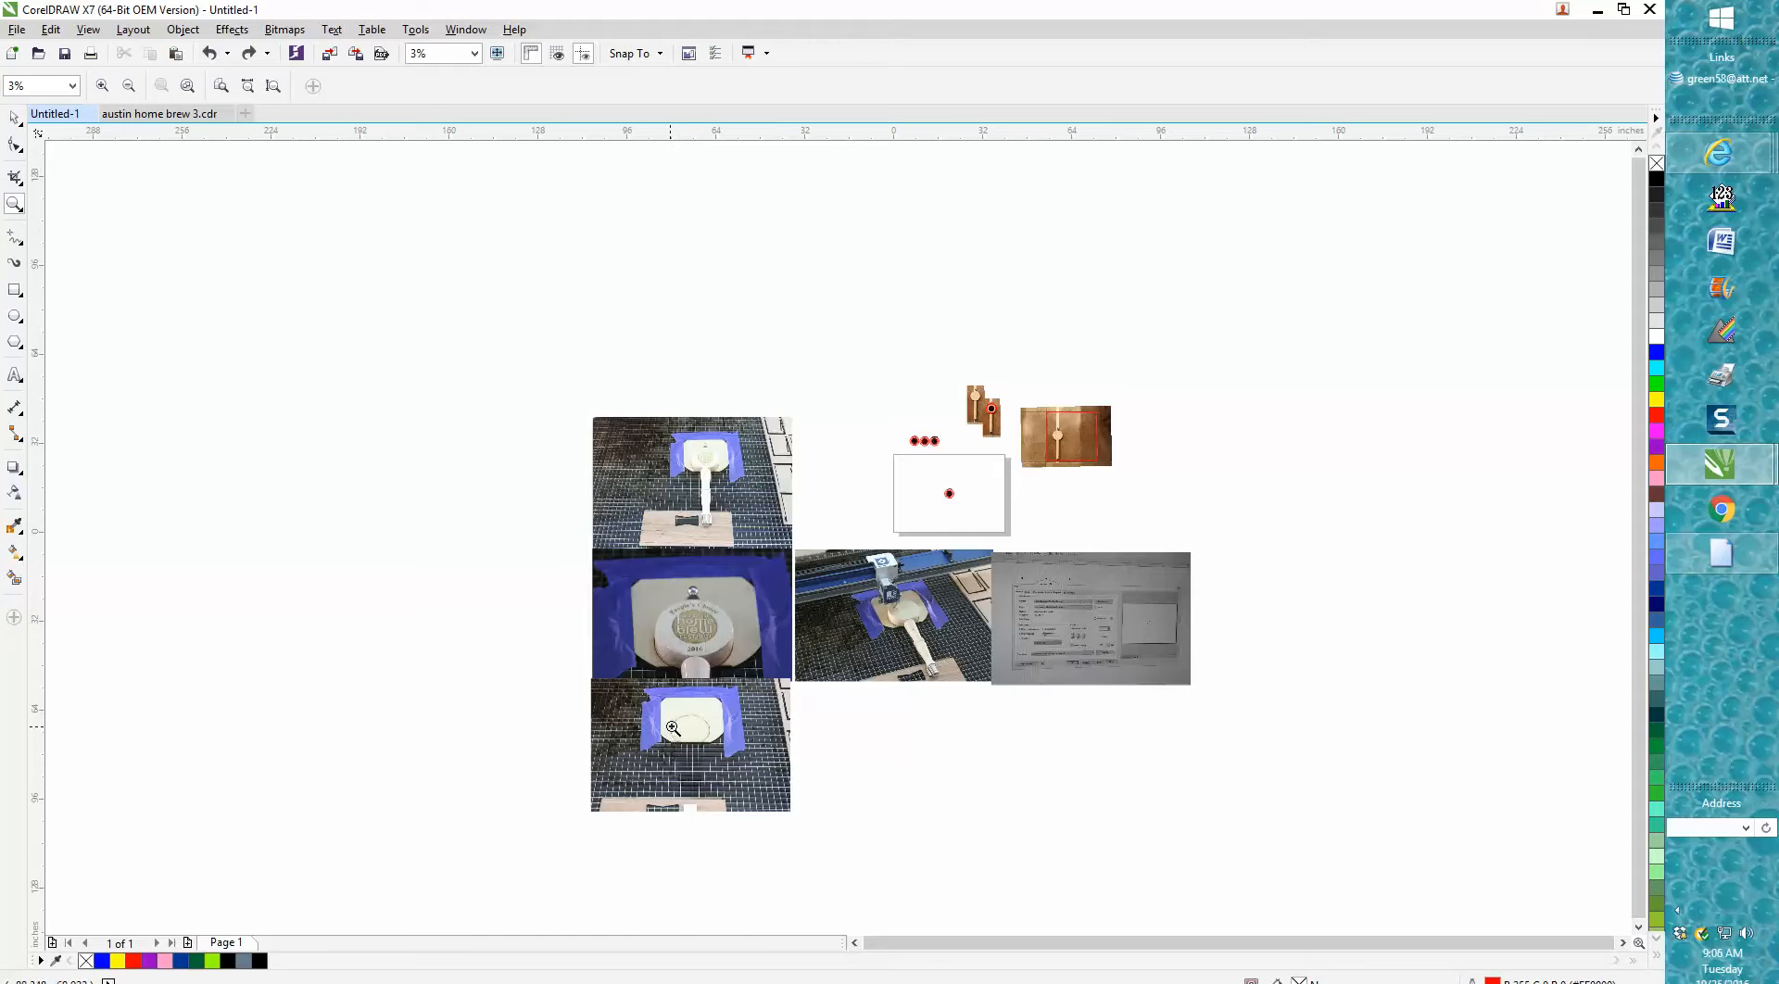
{"action": "scroll", "coordinate": [674, 499], "scroll_direction": "up", "scroll_amount": 5}
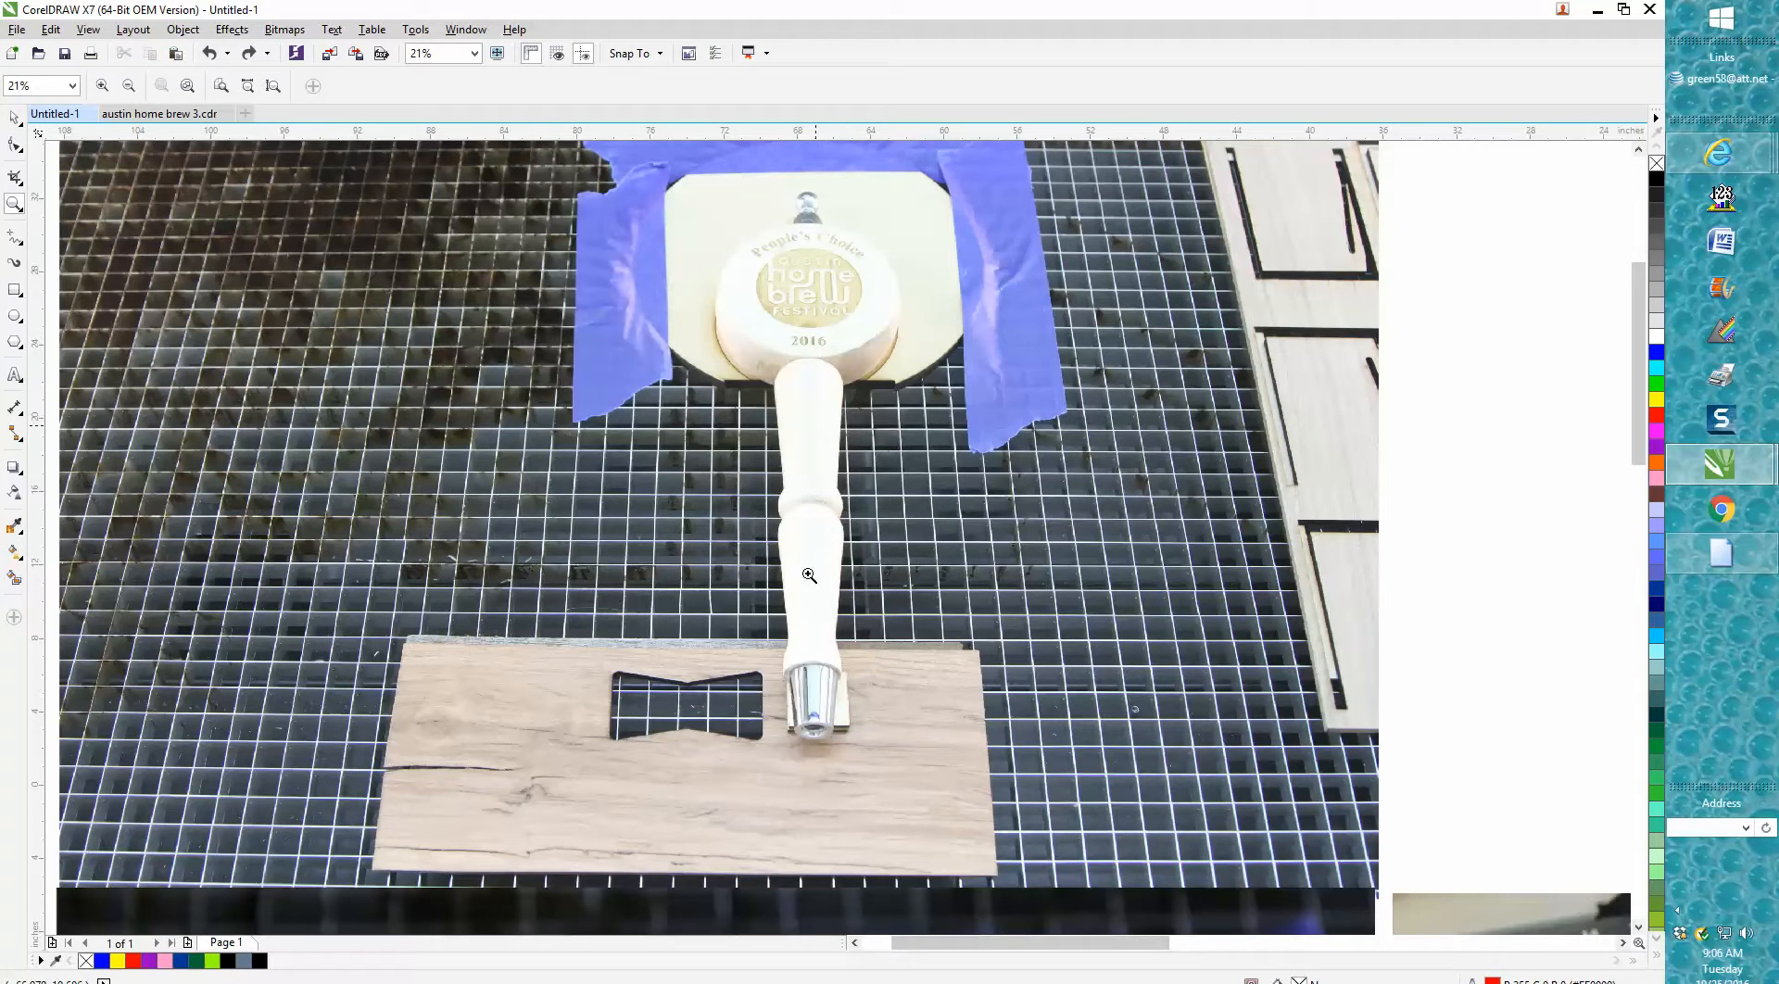
{"action": "scroll", "coordinate": [818, 593], "scroll_direction": "down", "scroll_amount": 2}
{"action": "scroll", "coordinate": [819, 593], "scroll_direction": "down", "scroll_amount": 1}
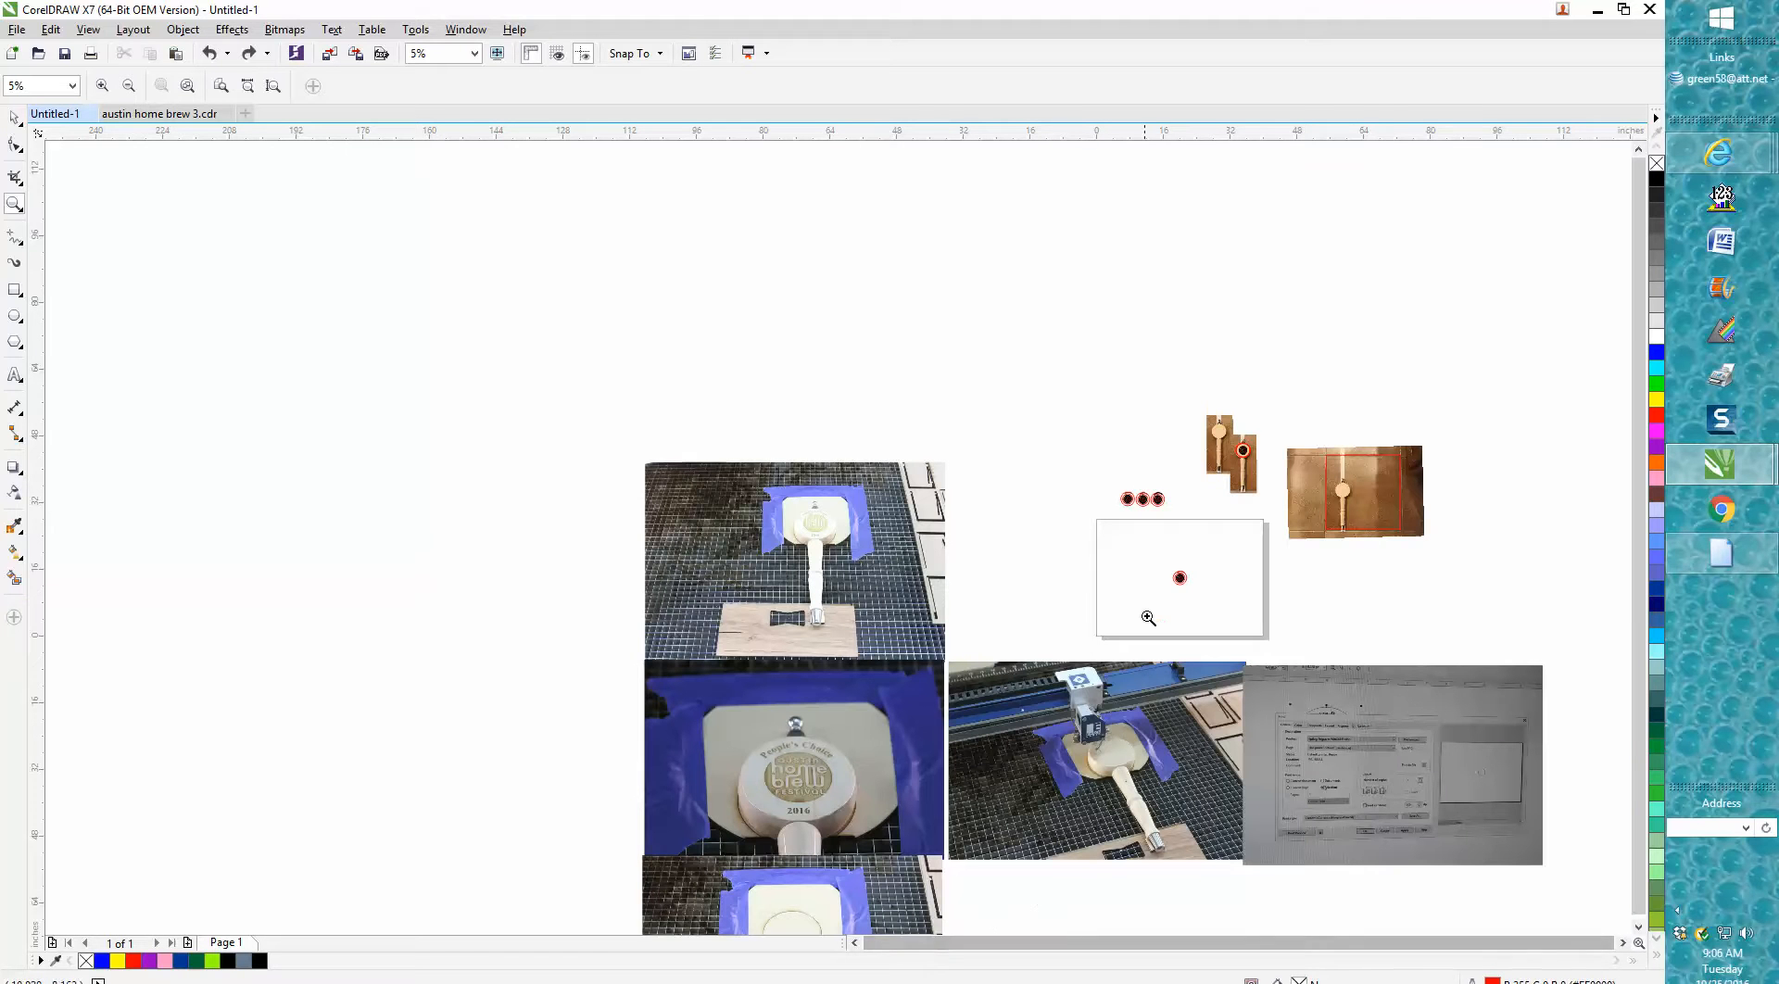
- Compare the centred Bronze Brew badge and page layout with the photo of the laser head over the tap handle
{"action": "left_click_drag", "start_coordinate": [1166, 568], "coordinate": [1211, 604]}
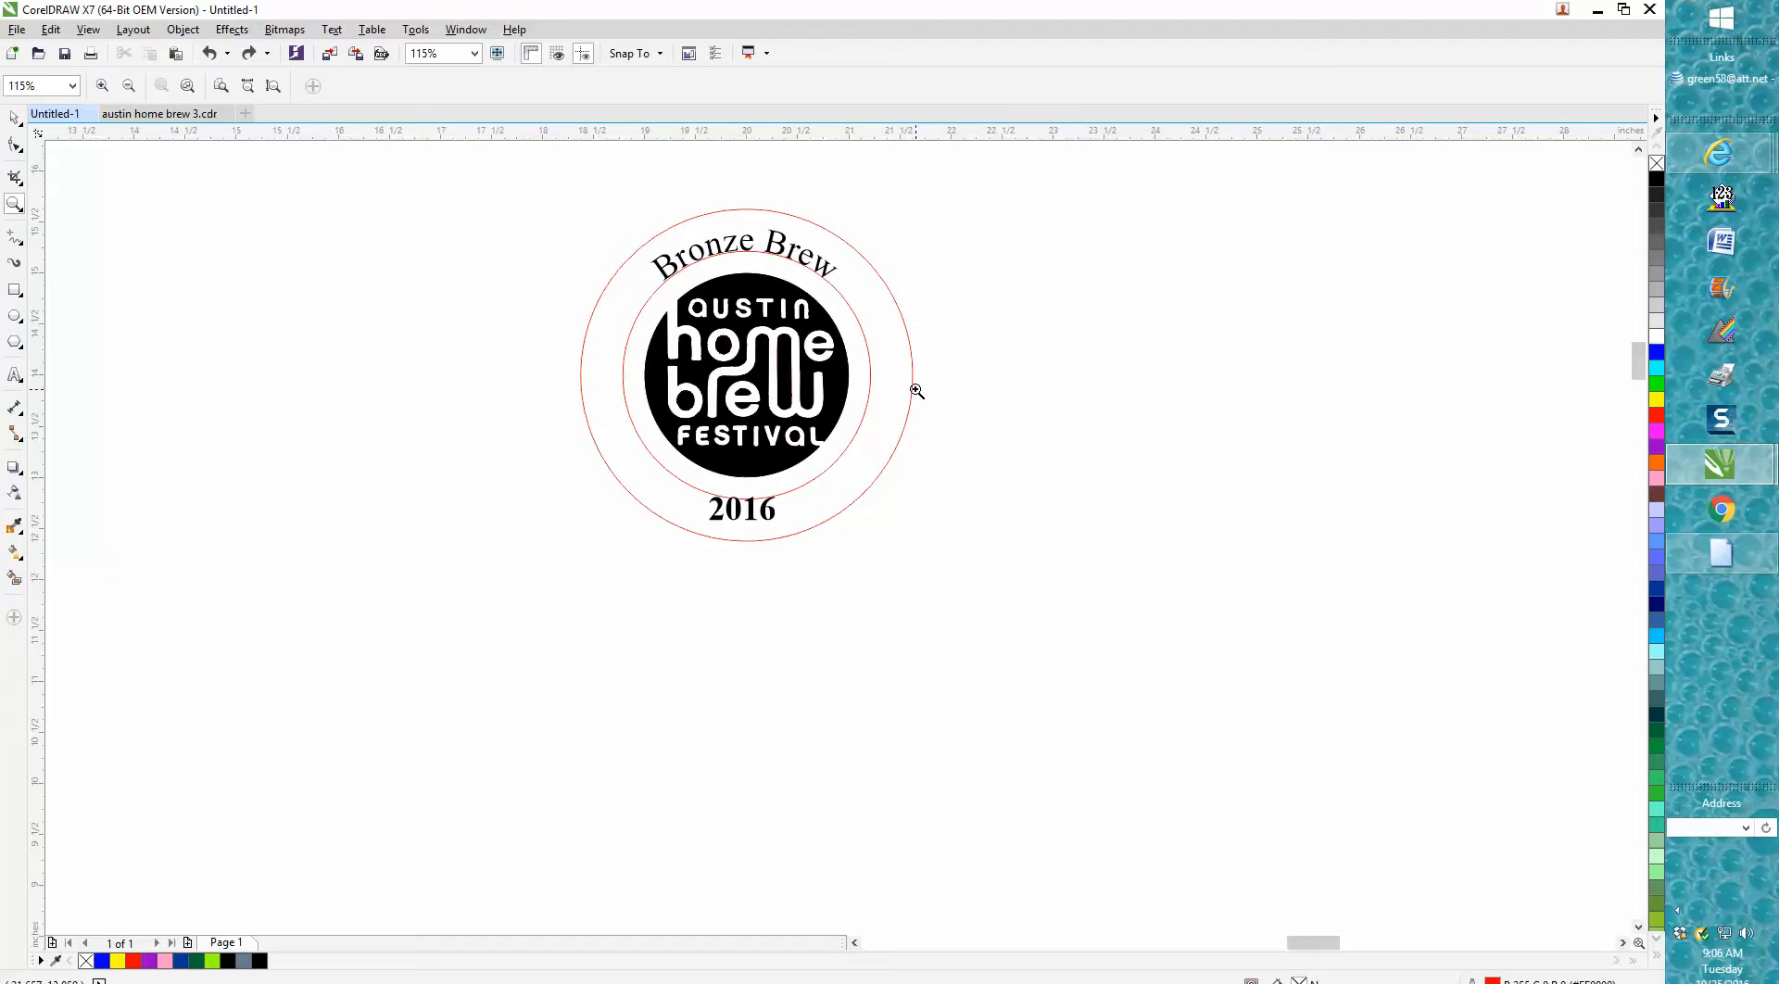
{"action": "scroll", "coordinate": [916, 388], "scroll_direction": "down", "scroll_amount": 3}
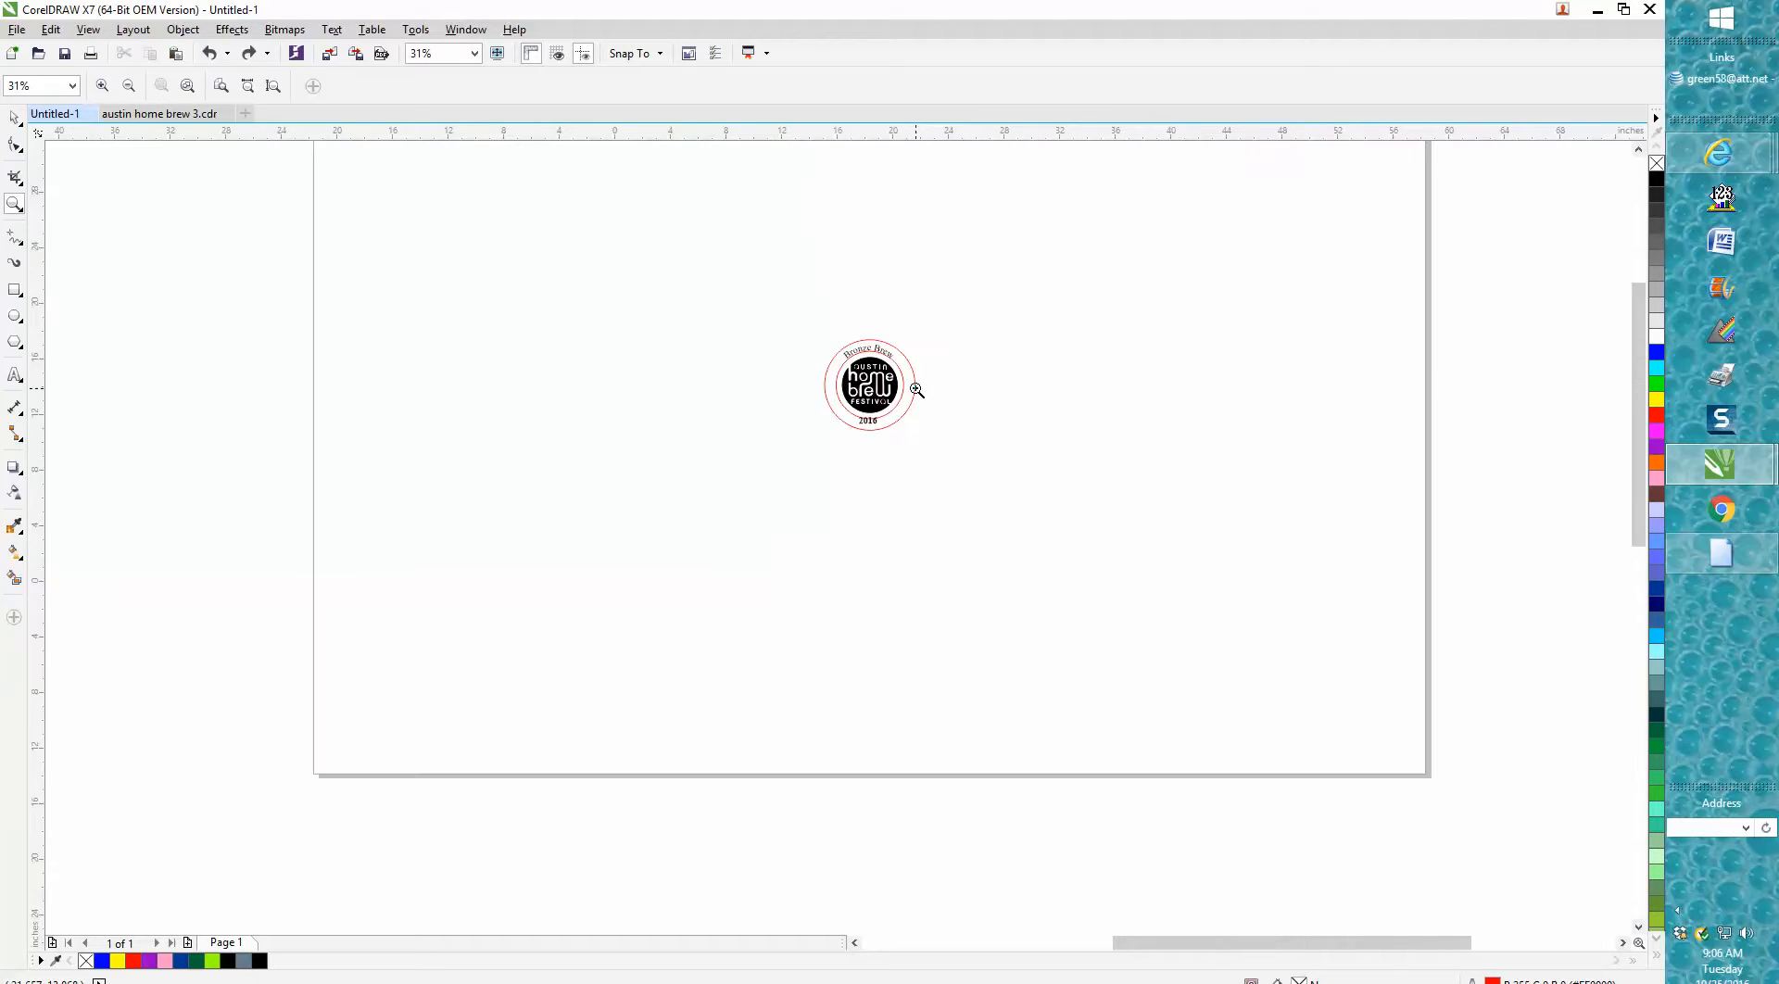
{"action": "scroll", "coordinate": [913, 386], "scroll_direction": "down", "scroll_amount": 3}
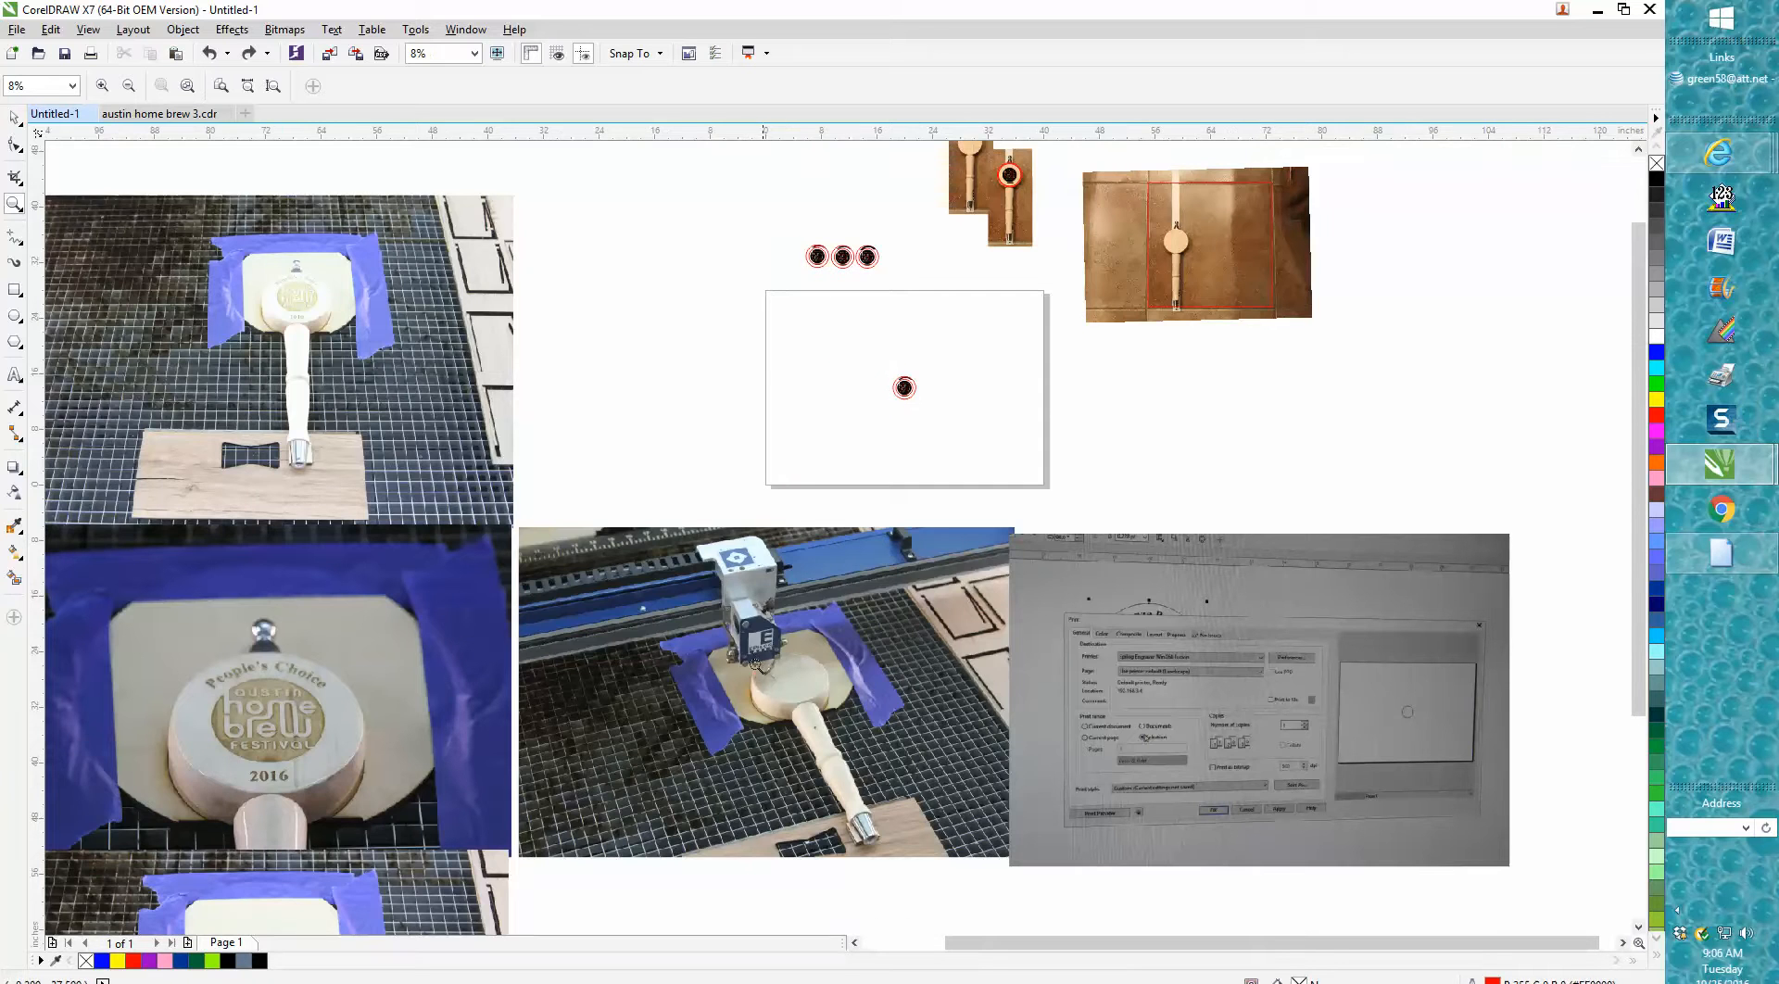
{"action": "scroll", "coordinate": [840, 753], "scroll_direction": "up", "scroll_amount": 3}
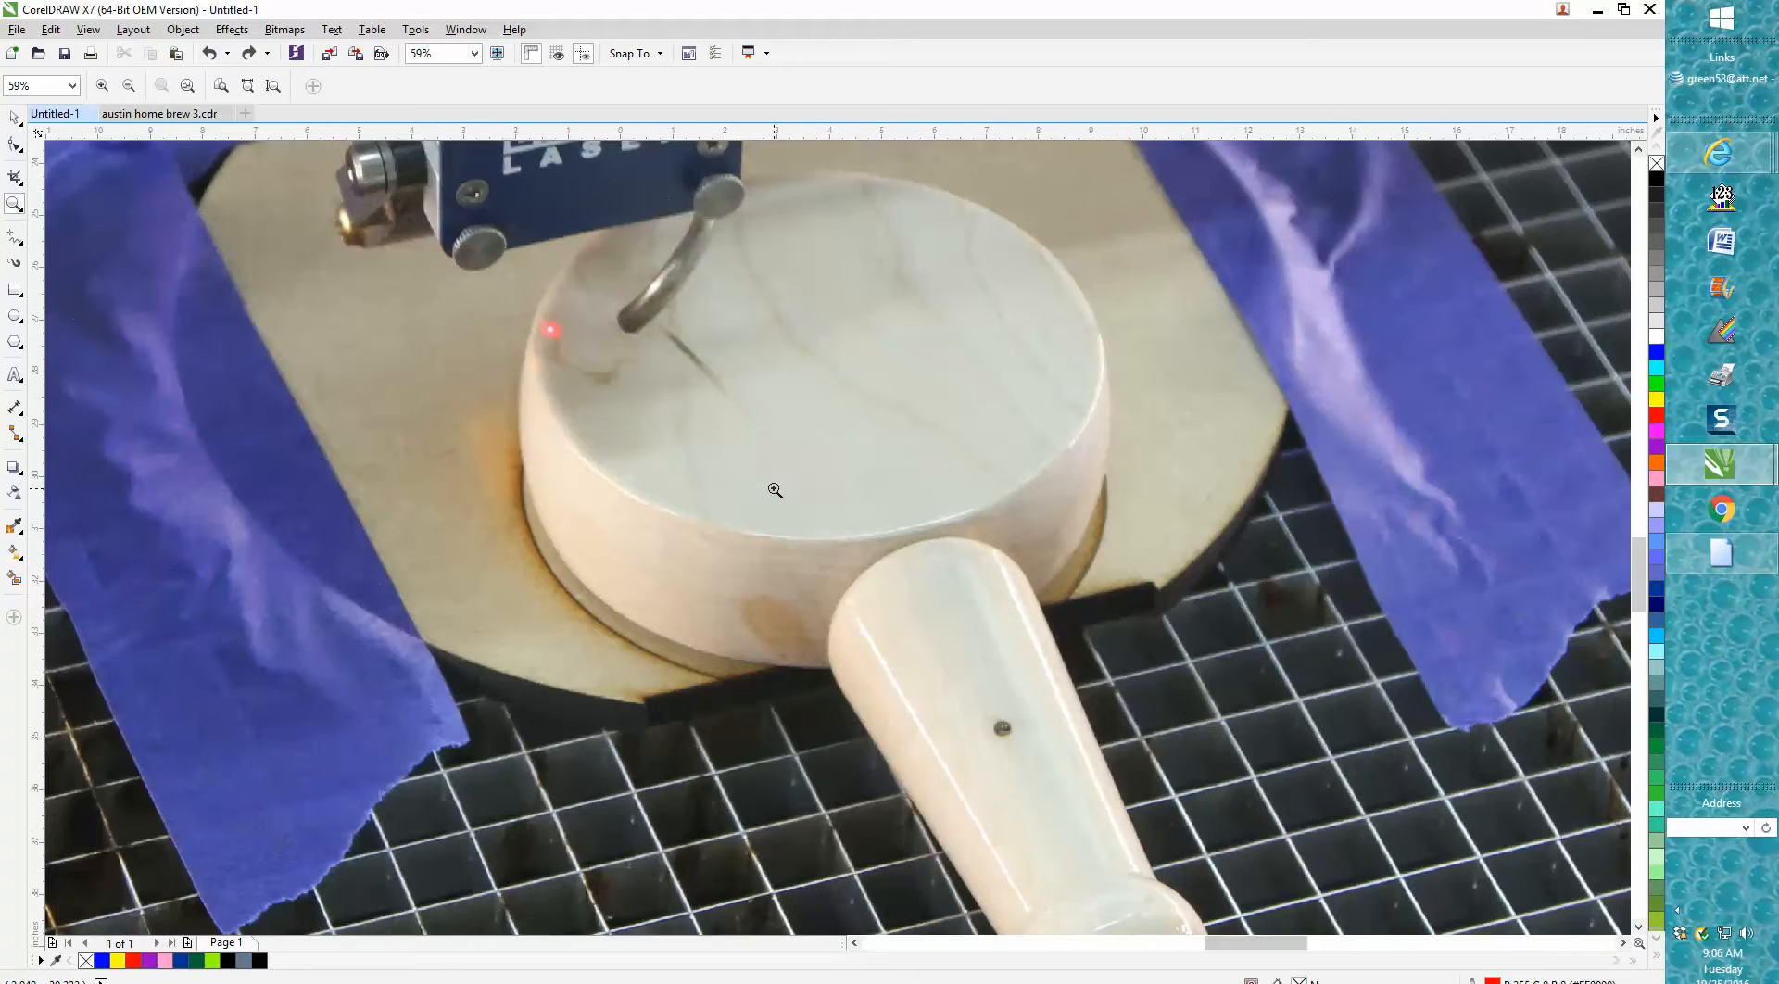
{"action": "scroll", "coordinate": [774, 490], "scroll_direction": "down", "scroll_amount": 5}
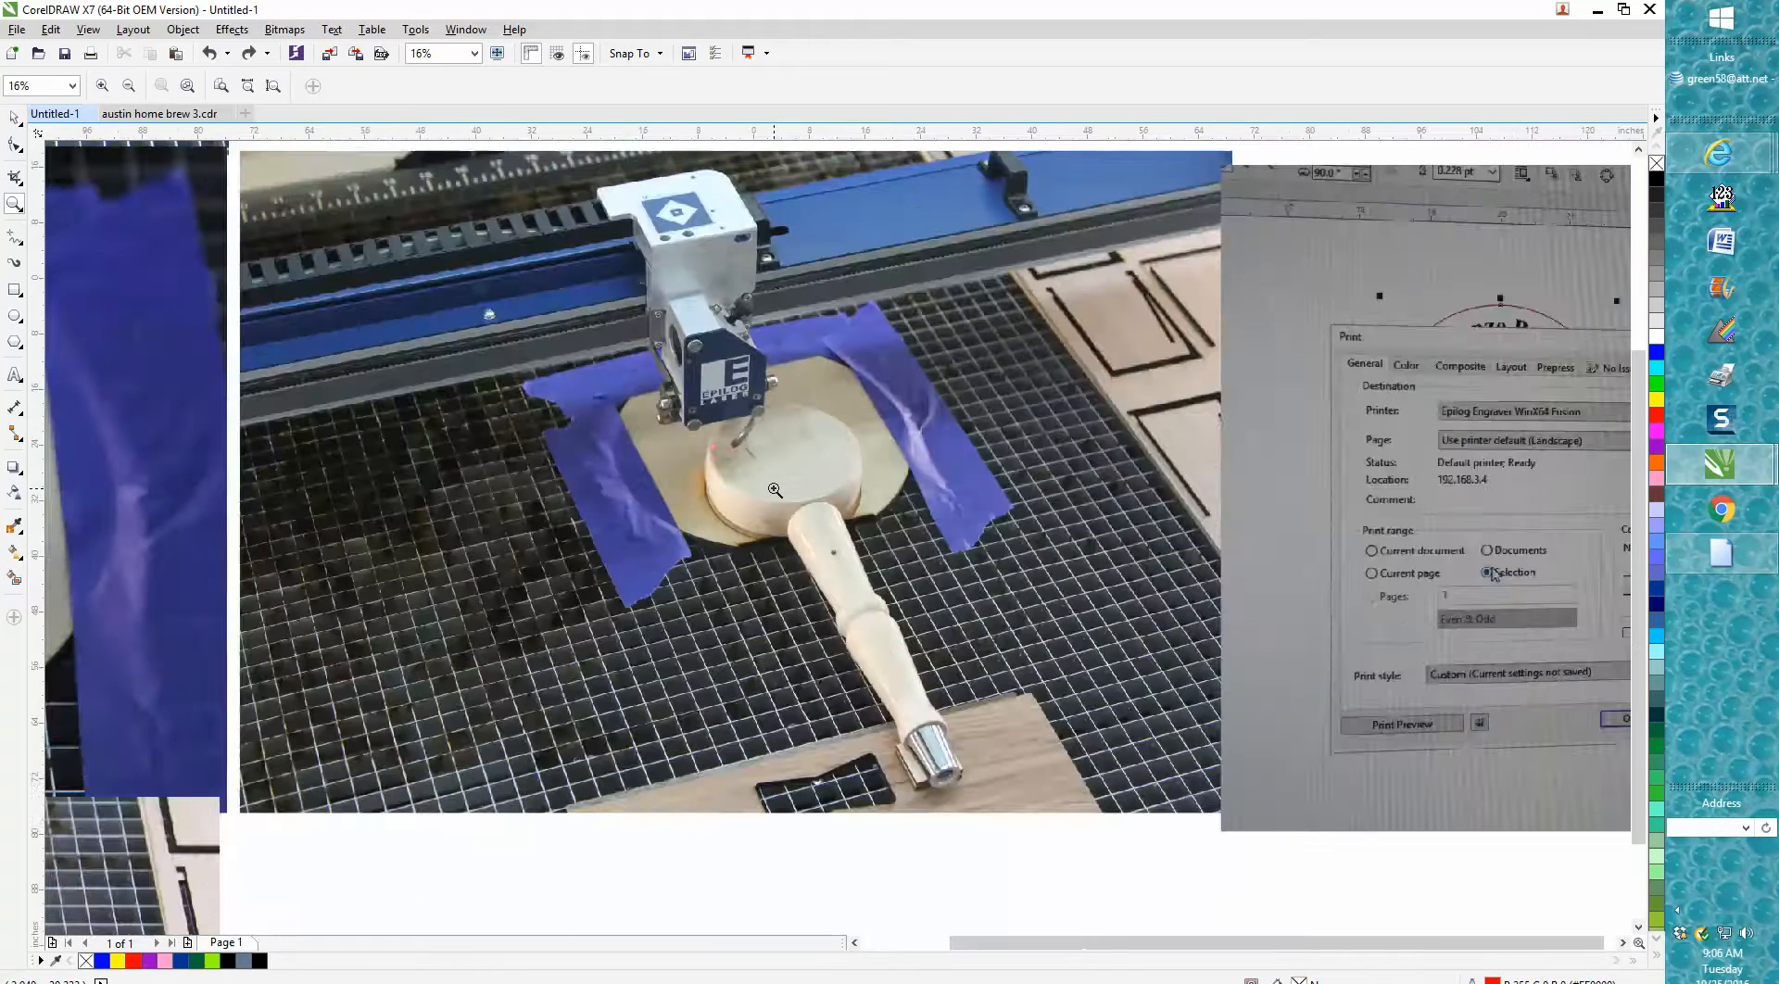
{"action": "scroll", "coordinate": [774, 483], "scroll_direction": "down", "scroll_amount": 2}
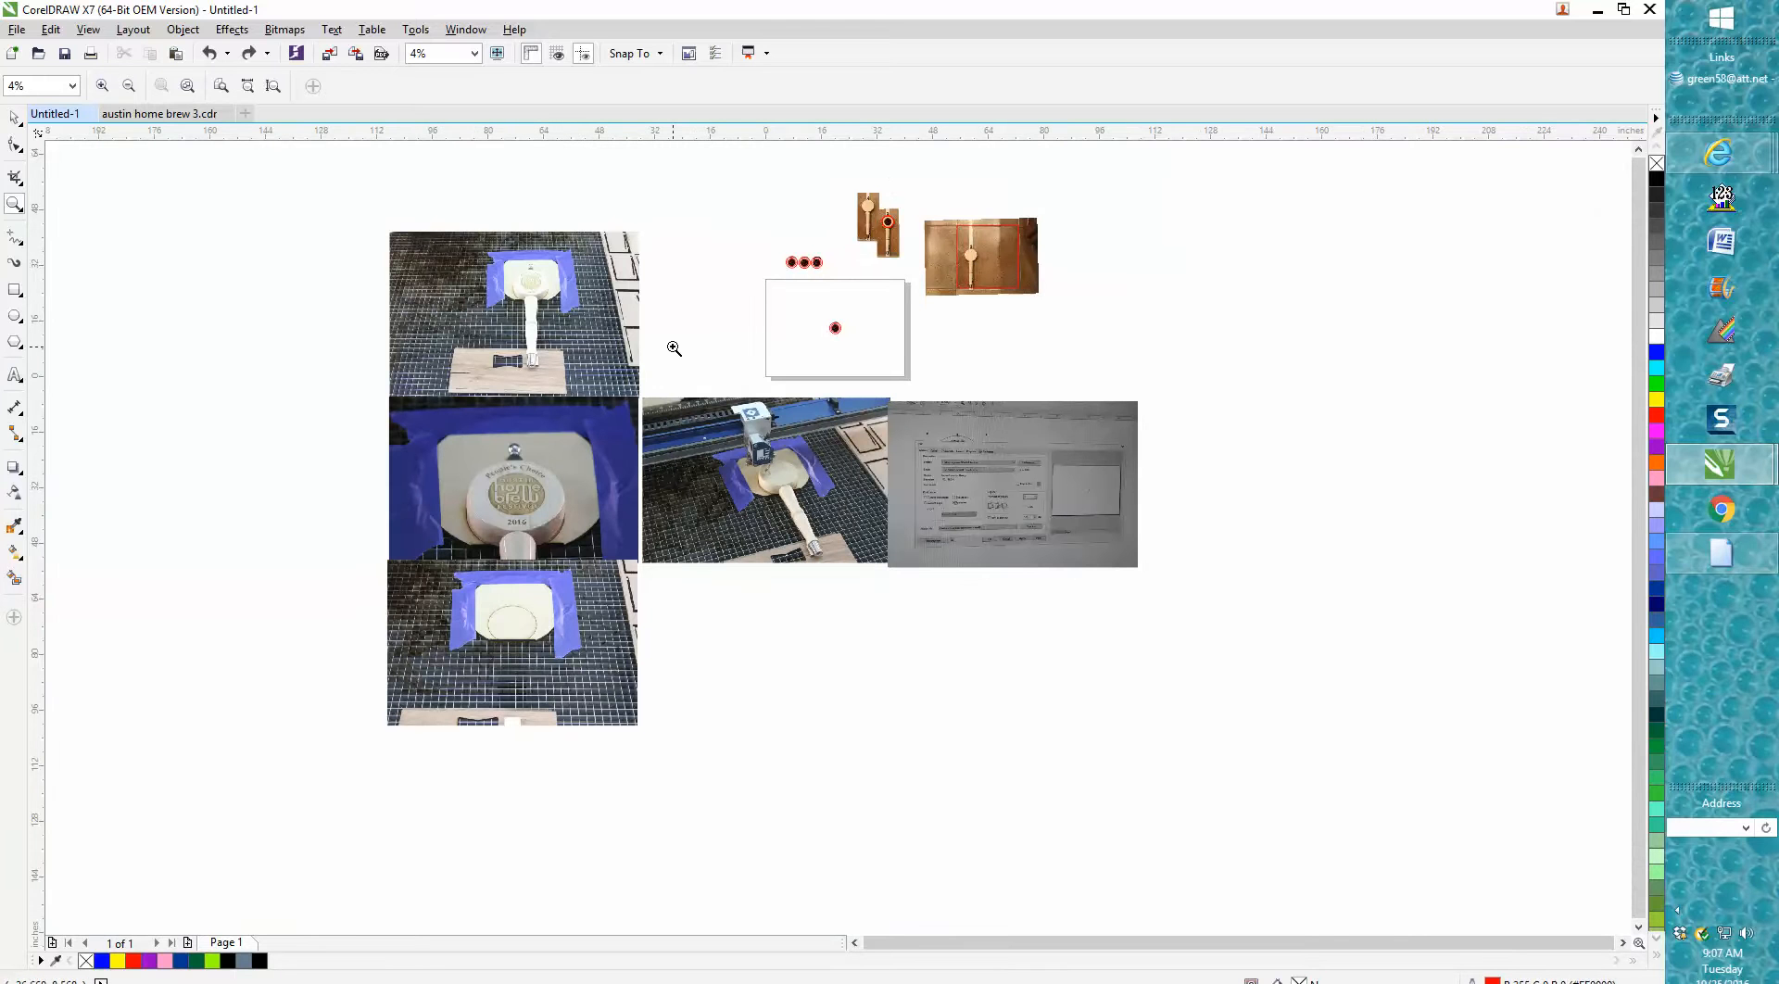
{"action": "left_click_drag", "start_coordinate": [734, 250], "coordinate": [947, 398]}
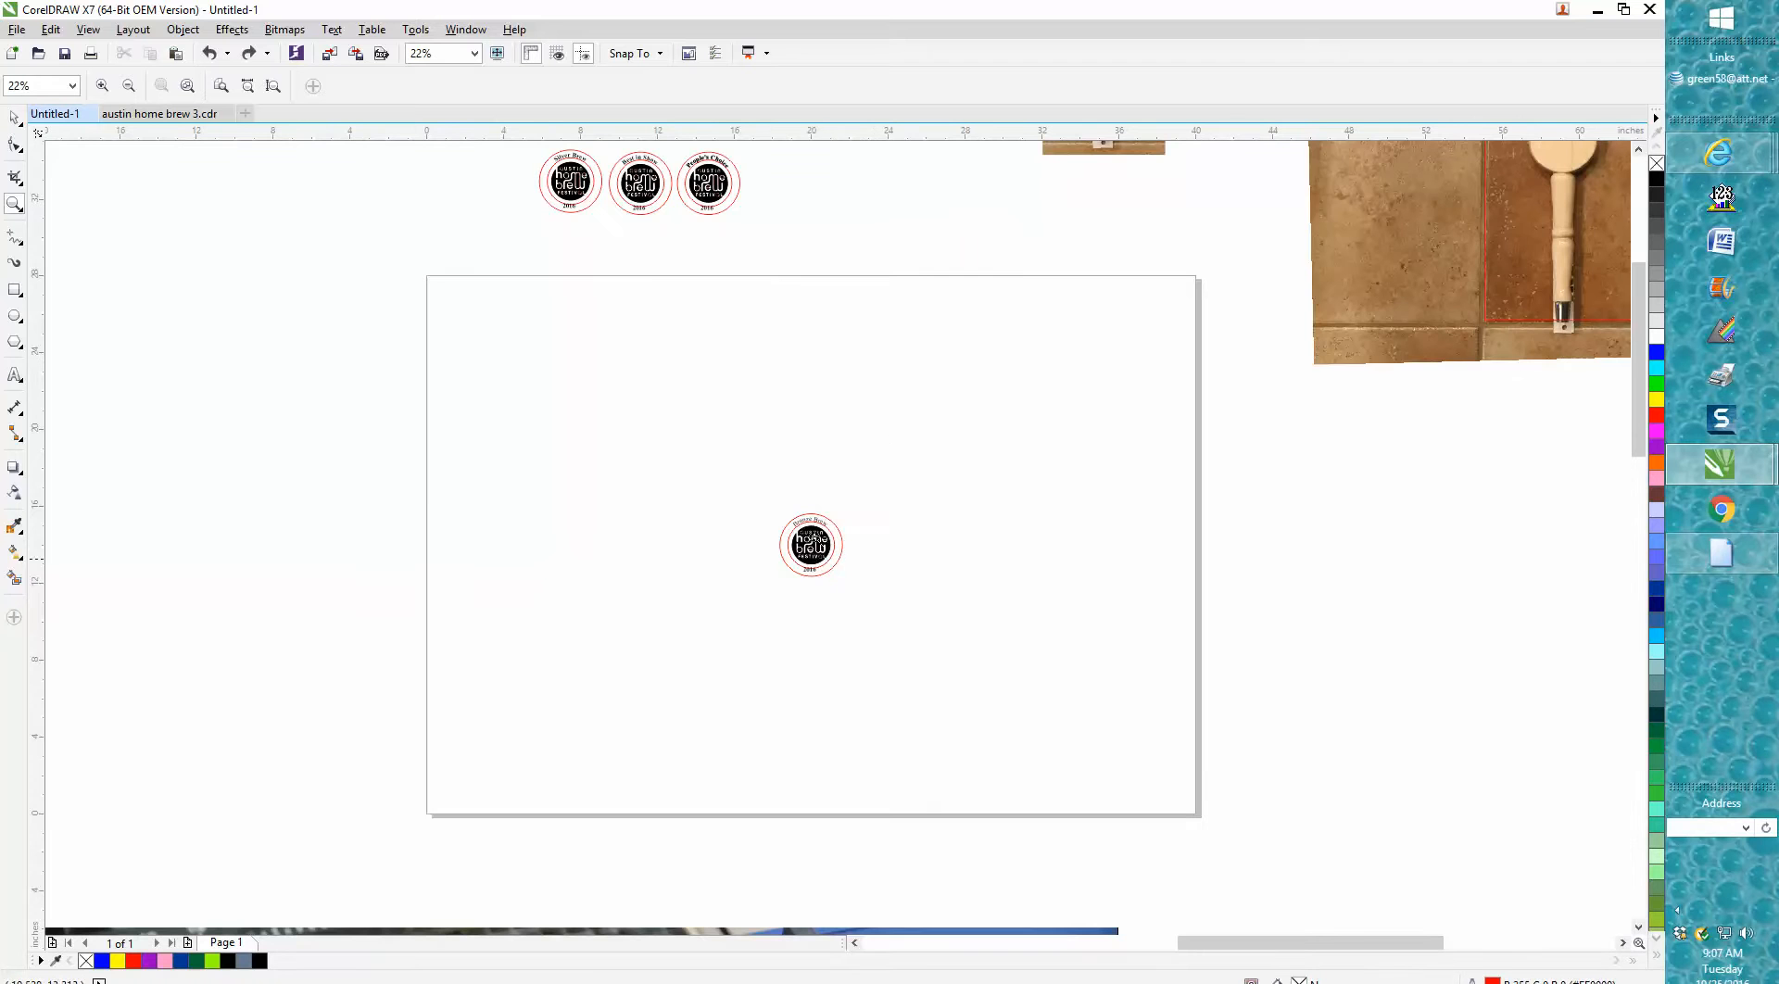
{"action": "scroll", "coordinate": [1181, 429], "scroll_direction": "down", "scroll_amount": 4}
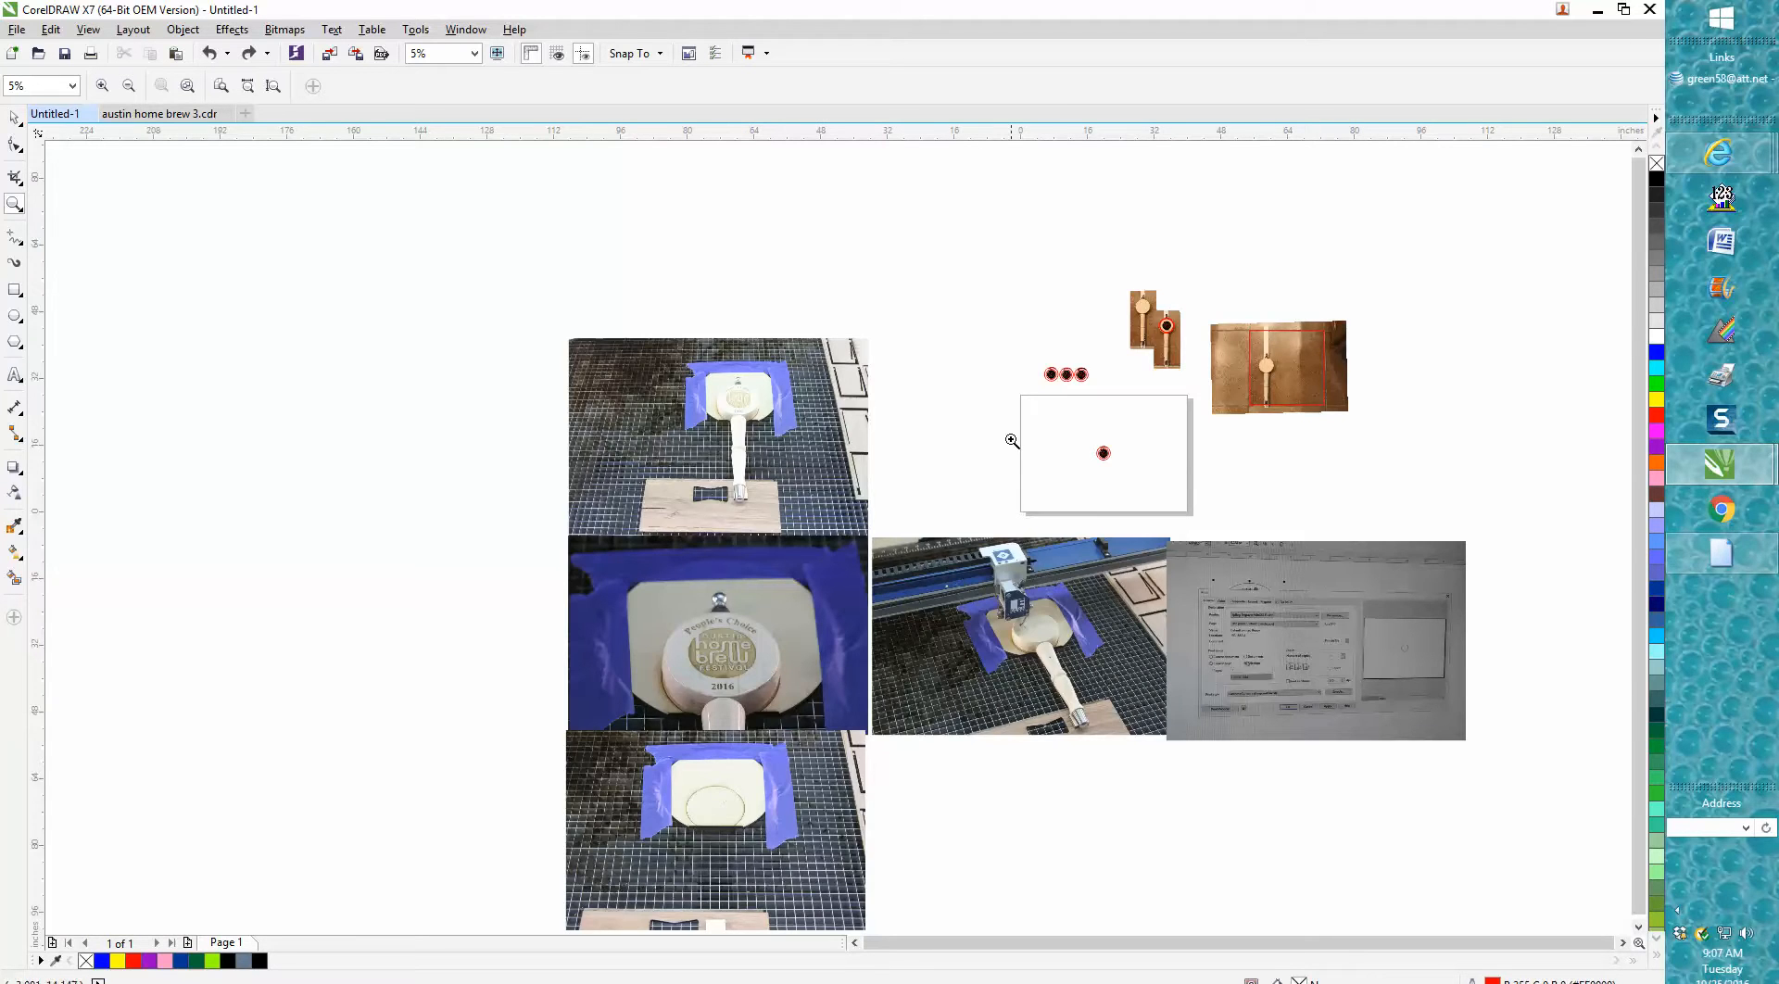
{"action": "left_click_drag", "start_coordinate": [1024, 407], "coordinate": [1203, 529]}
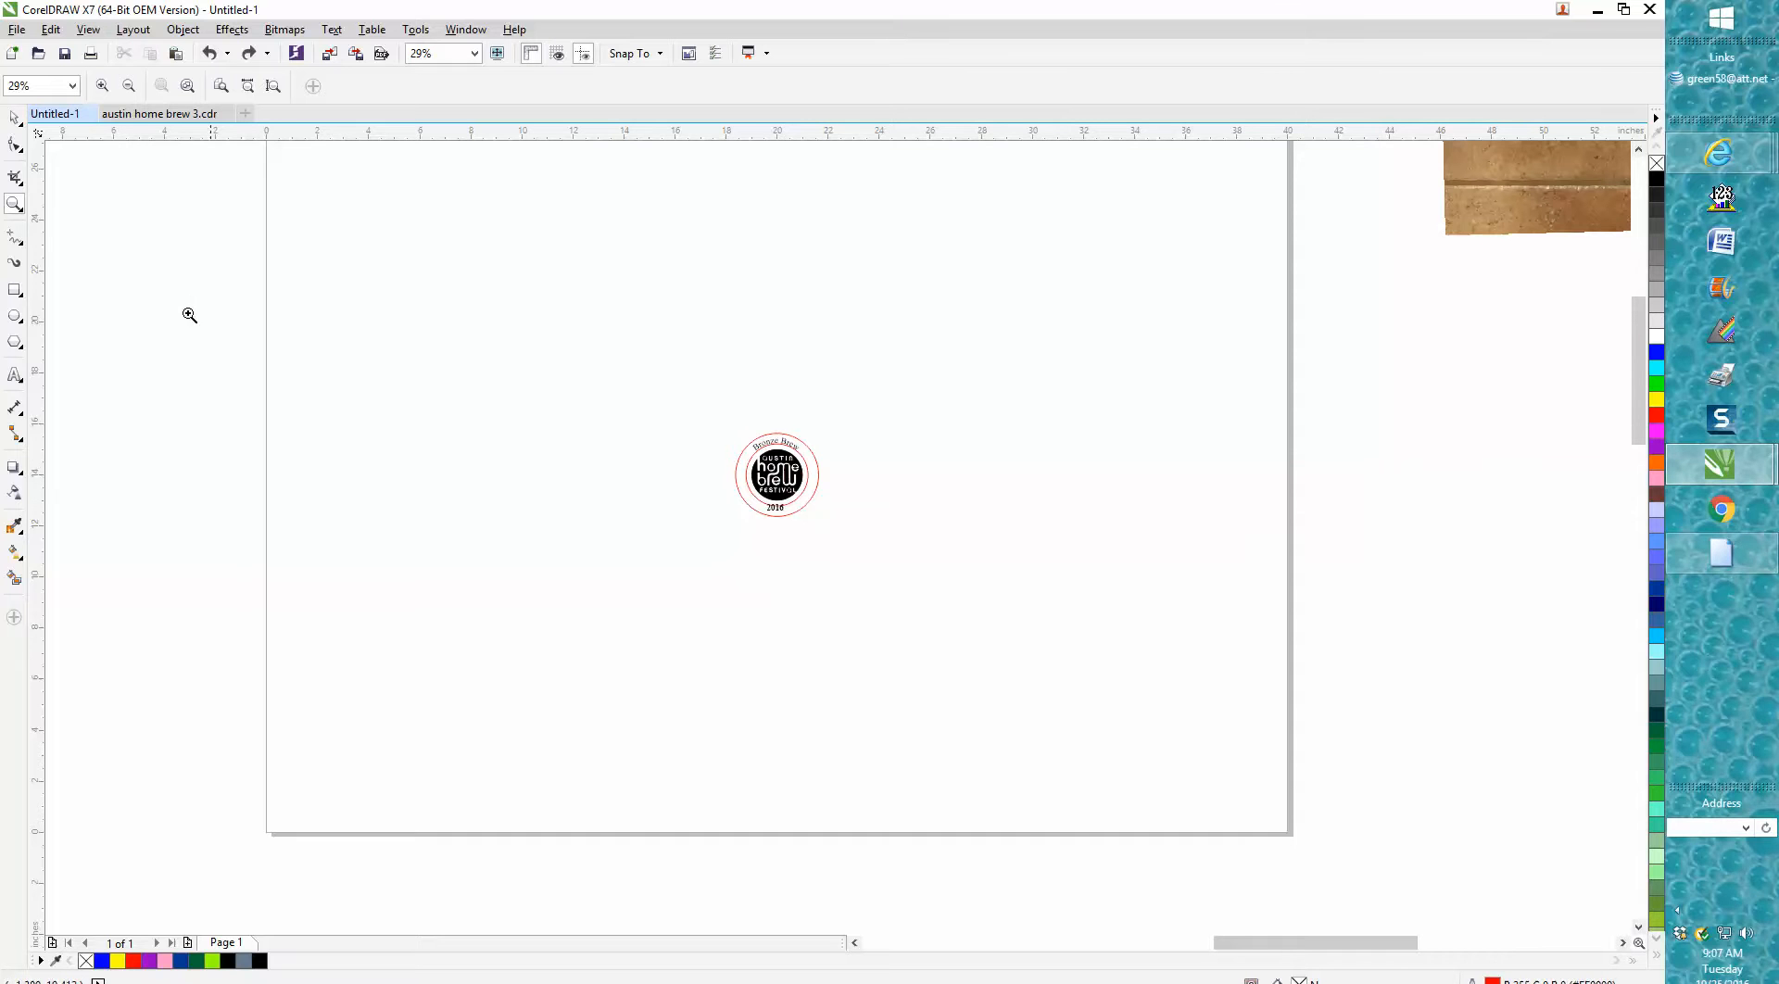
- Ungroup the Bronze Brew badge on the page and select only its outer red circle
{"action": "left_click", "coordinate": [13, 117]}
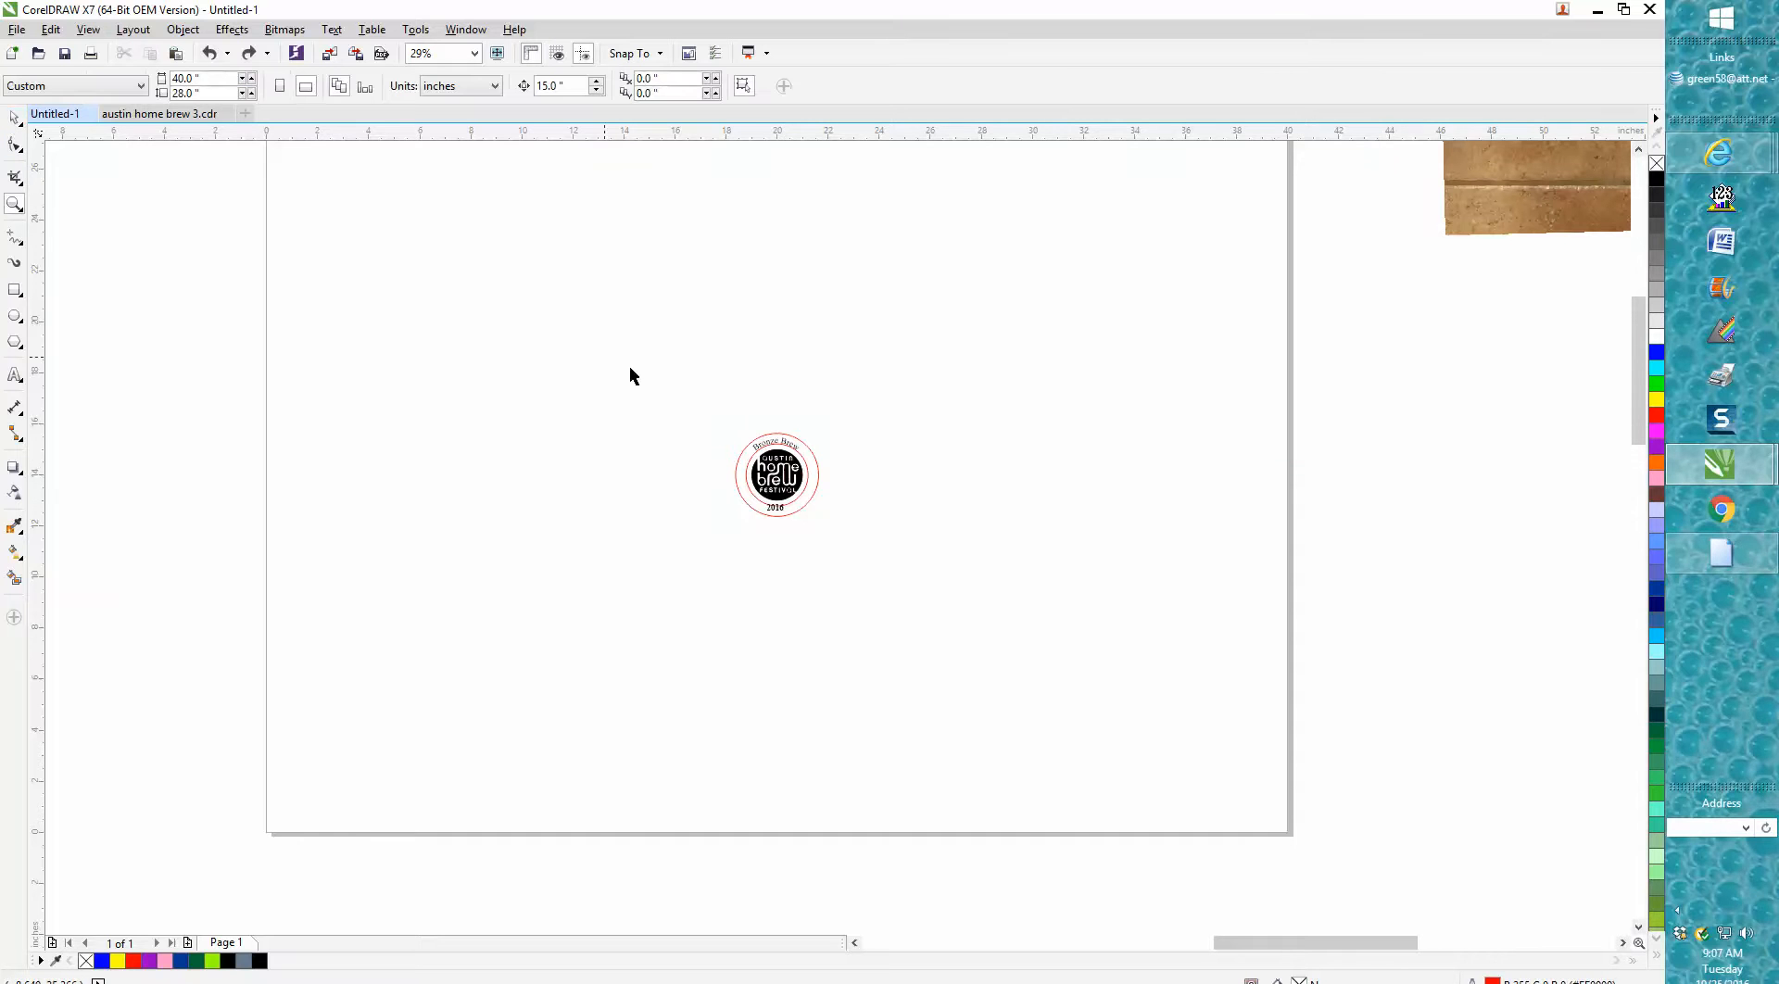
{"action": "left_click", "coordinate": [754, 445]}
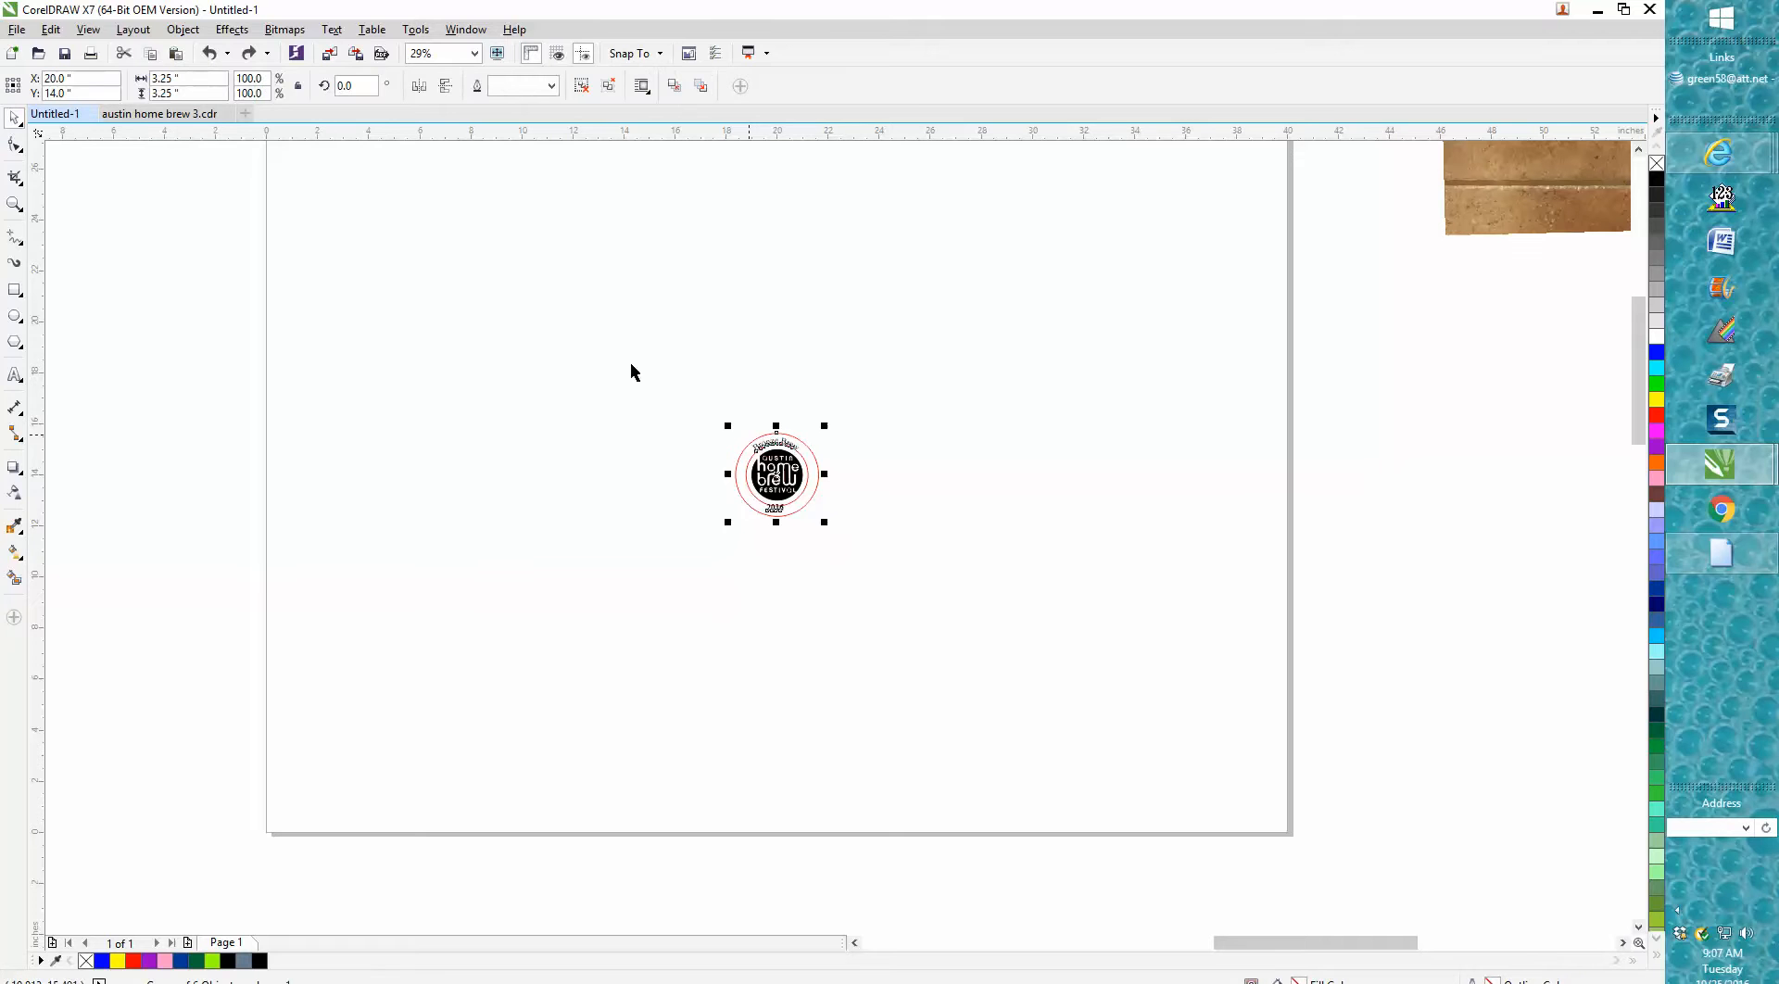
{"action": "left_click", "coordinate": [189, 32]}
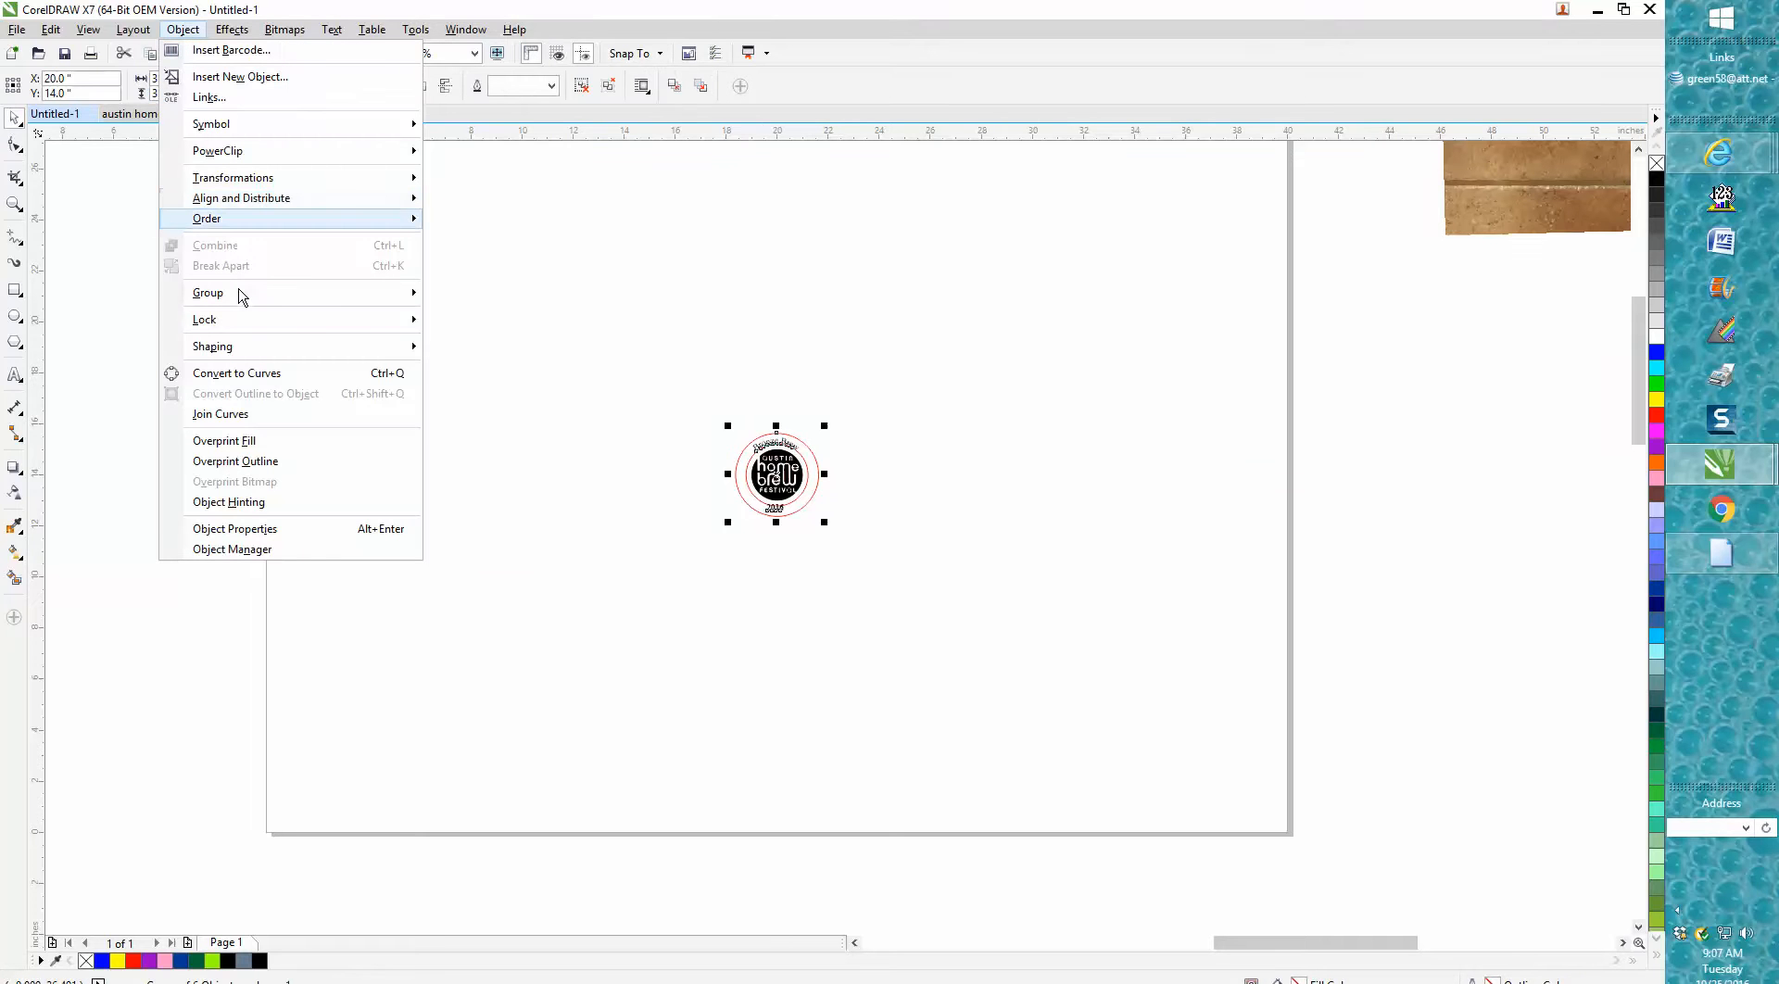
{"action": "mouse_move", "coordinate": [207, 218]}
{"action": "mouse_move", "coordinate": [386, 291]}
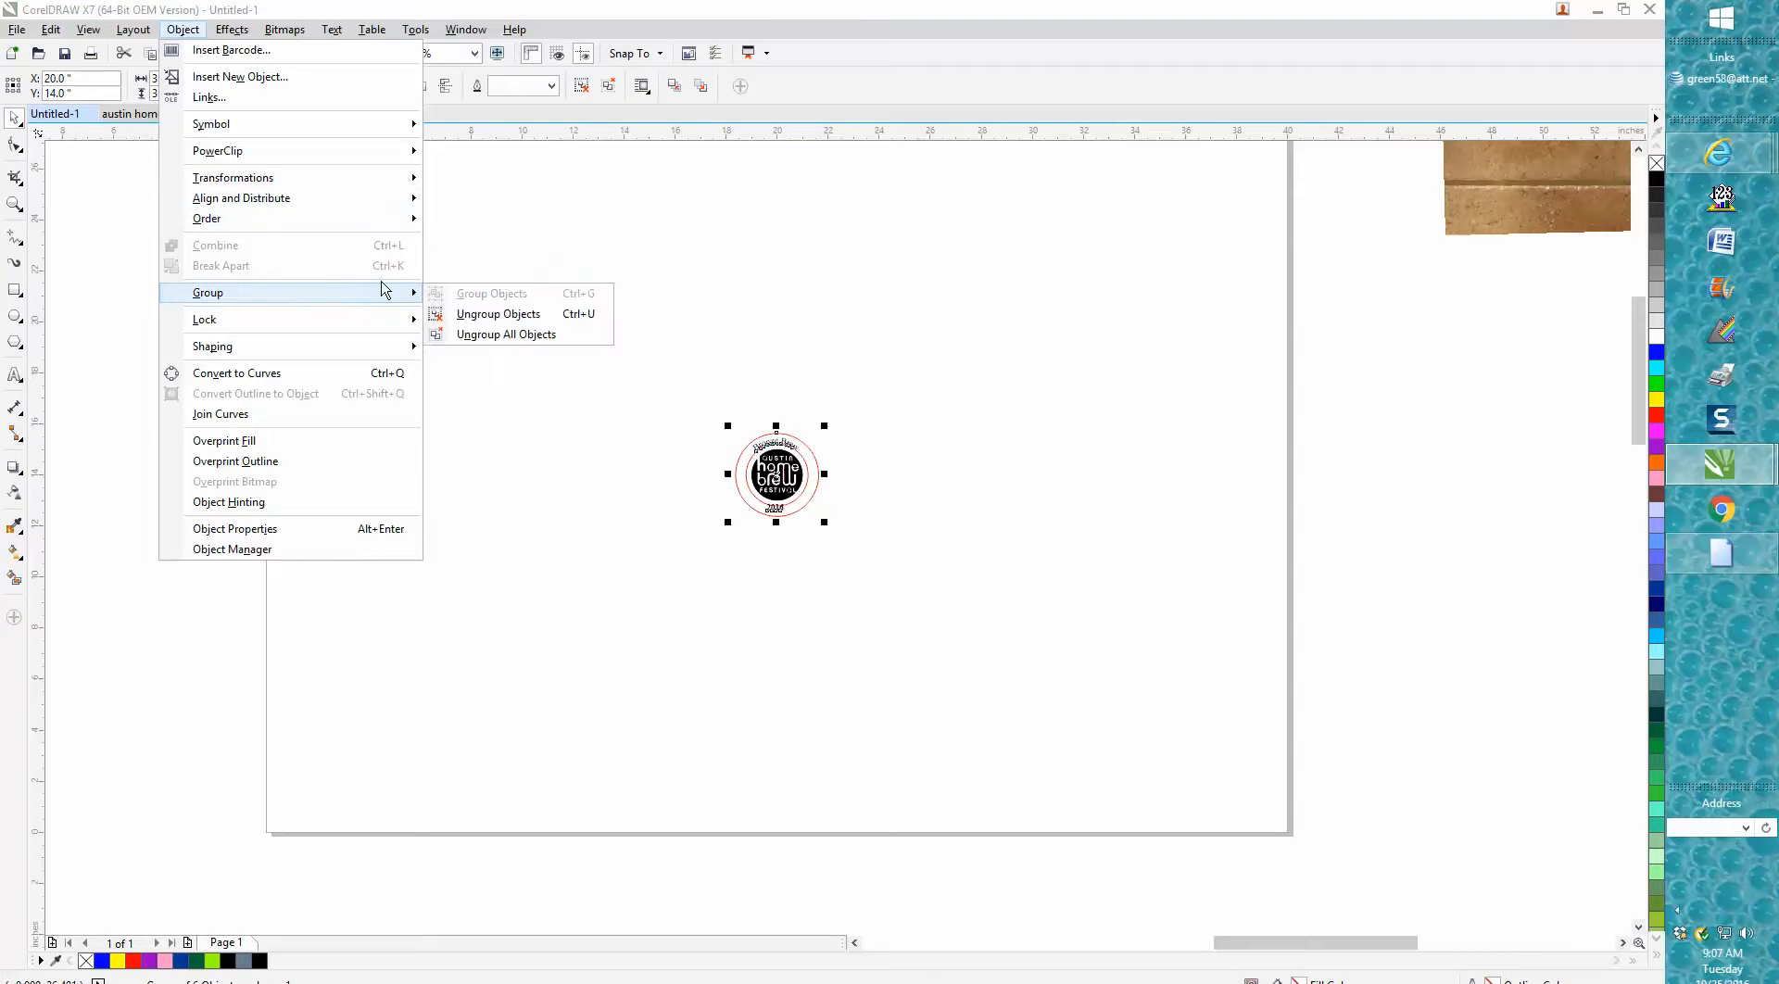
{"action": "left_click", "coordinate": [460, 307]}
{"action": "left_click", "coordinate": [769, 427]}
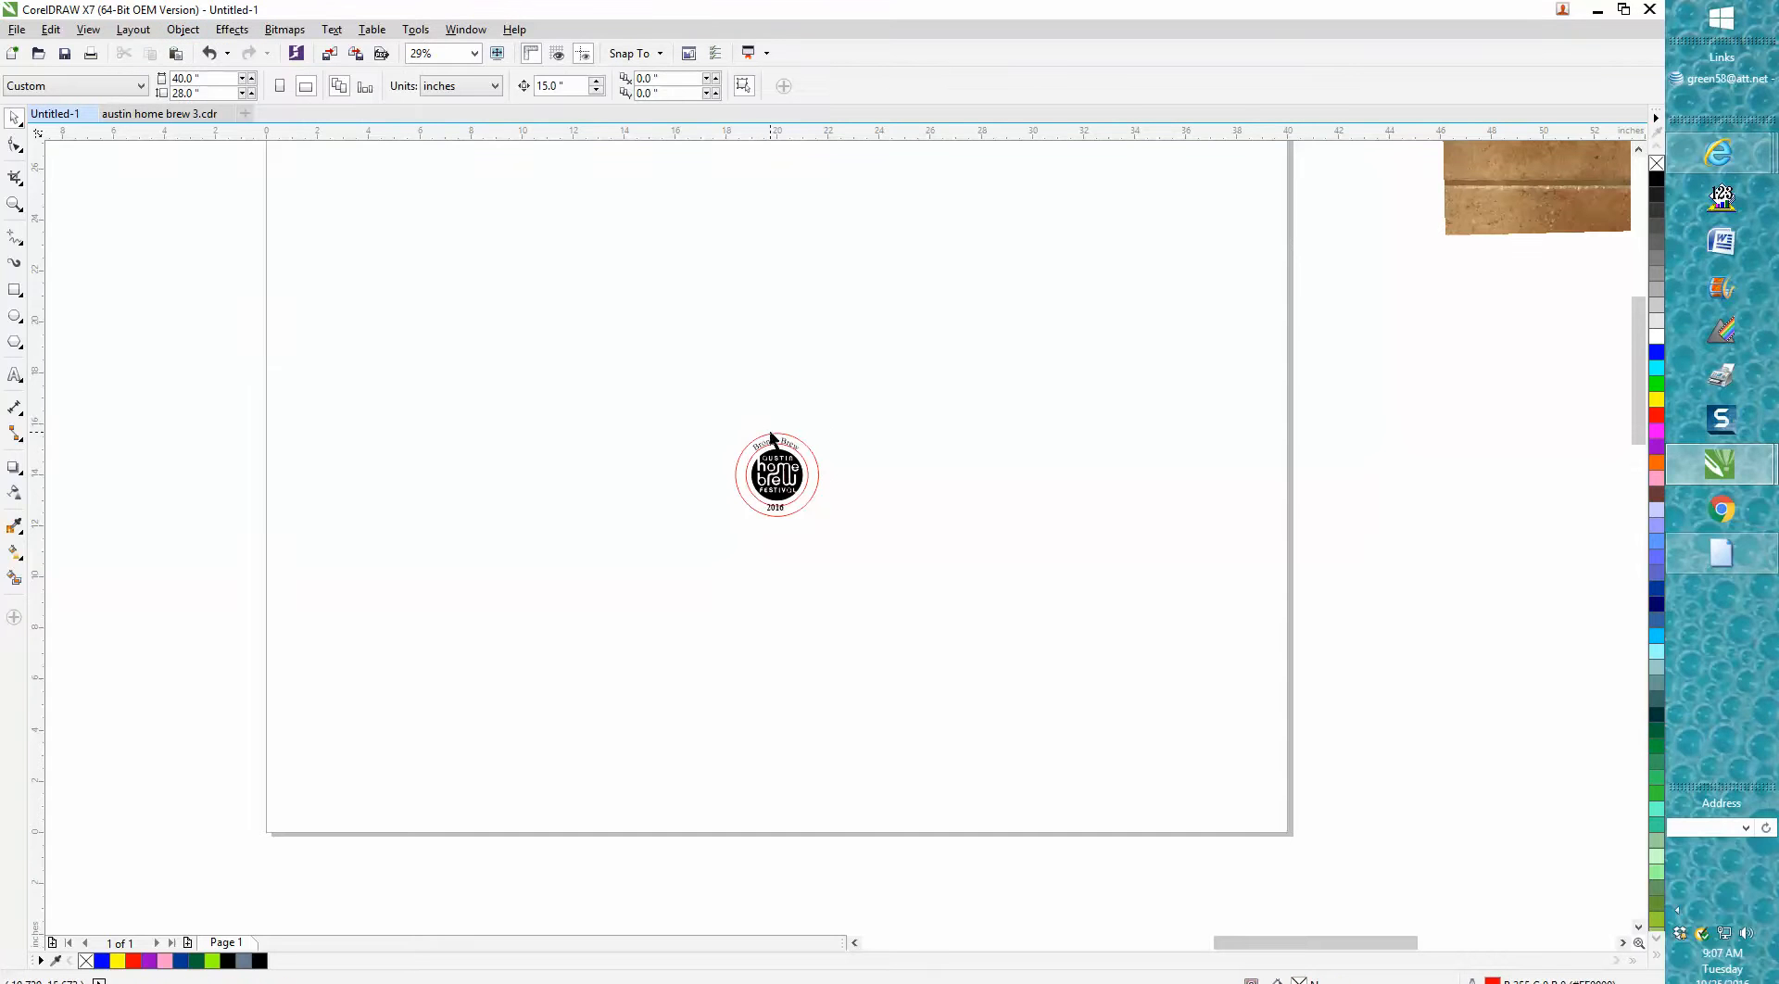
{"action": "left_click", "coordinate": [773, 434]}
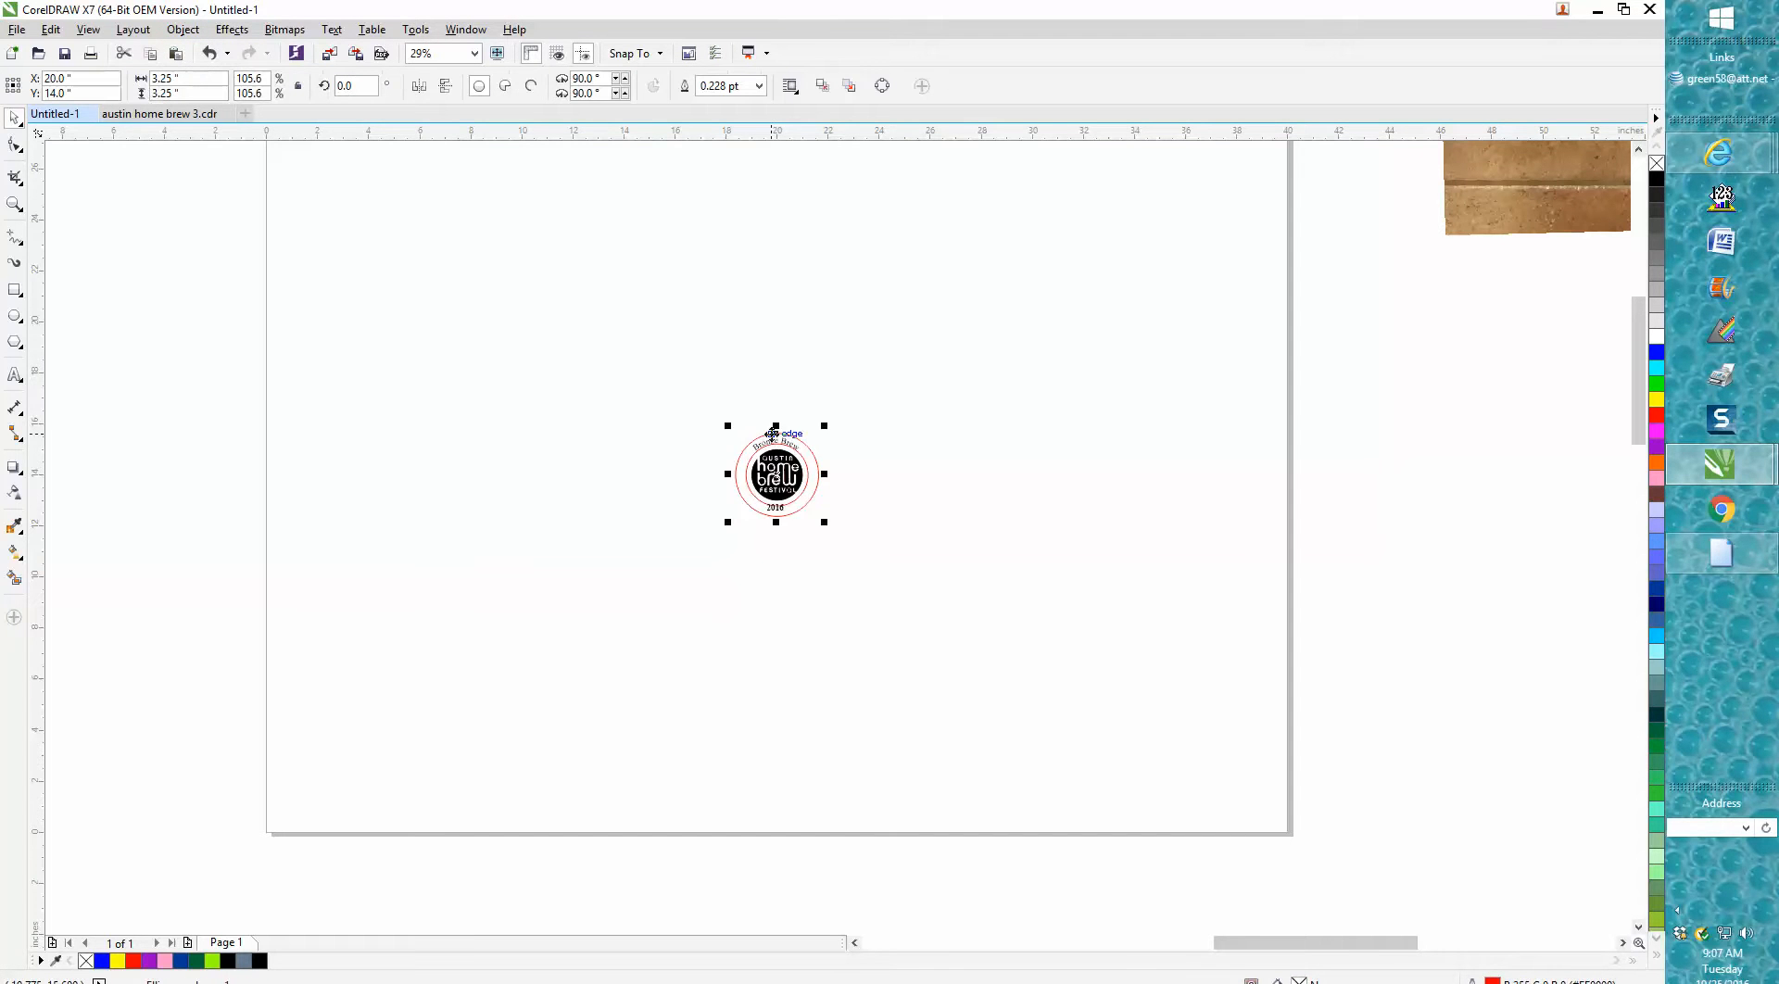
- Examine the Print dialog photo with the print range set to Selection, and the photo of the laser pointer on the tap handle
{"action": "scroll", "coordinate": [773, 434], "scroll_direction": "down", "scroll_amount": 4}
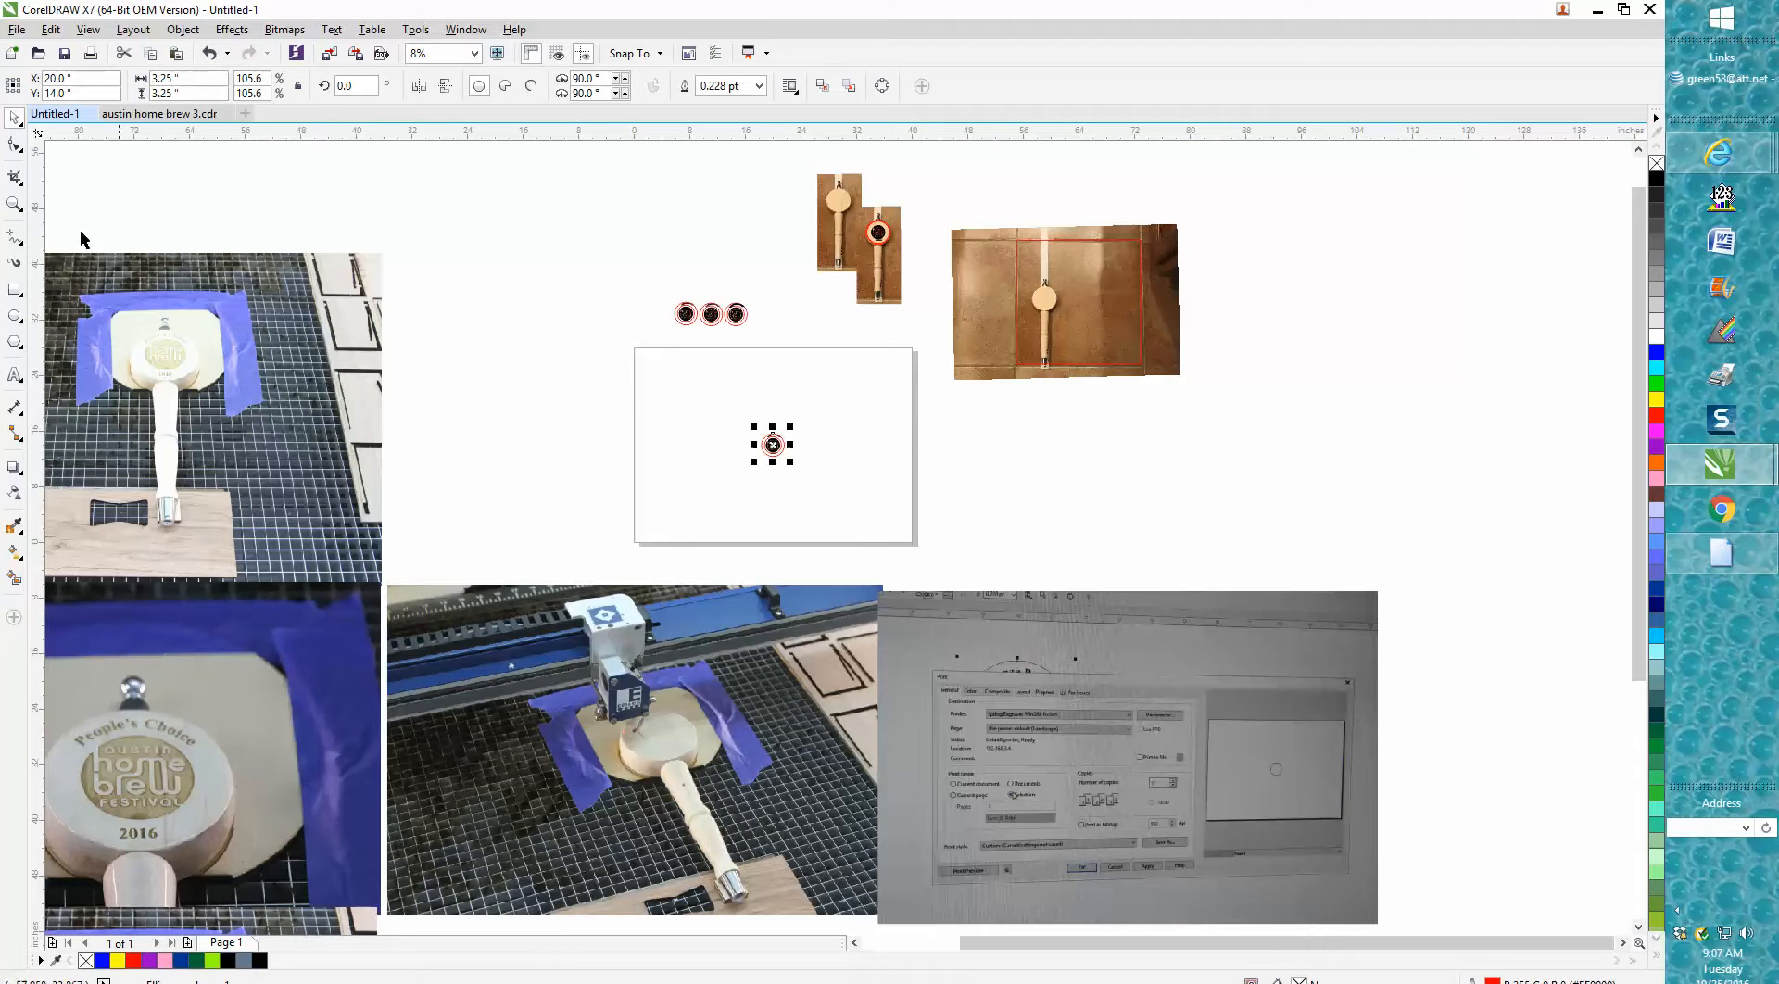
{"action": "left_click", "coordinate": [14, 204]}
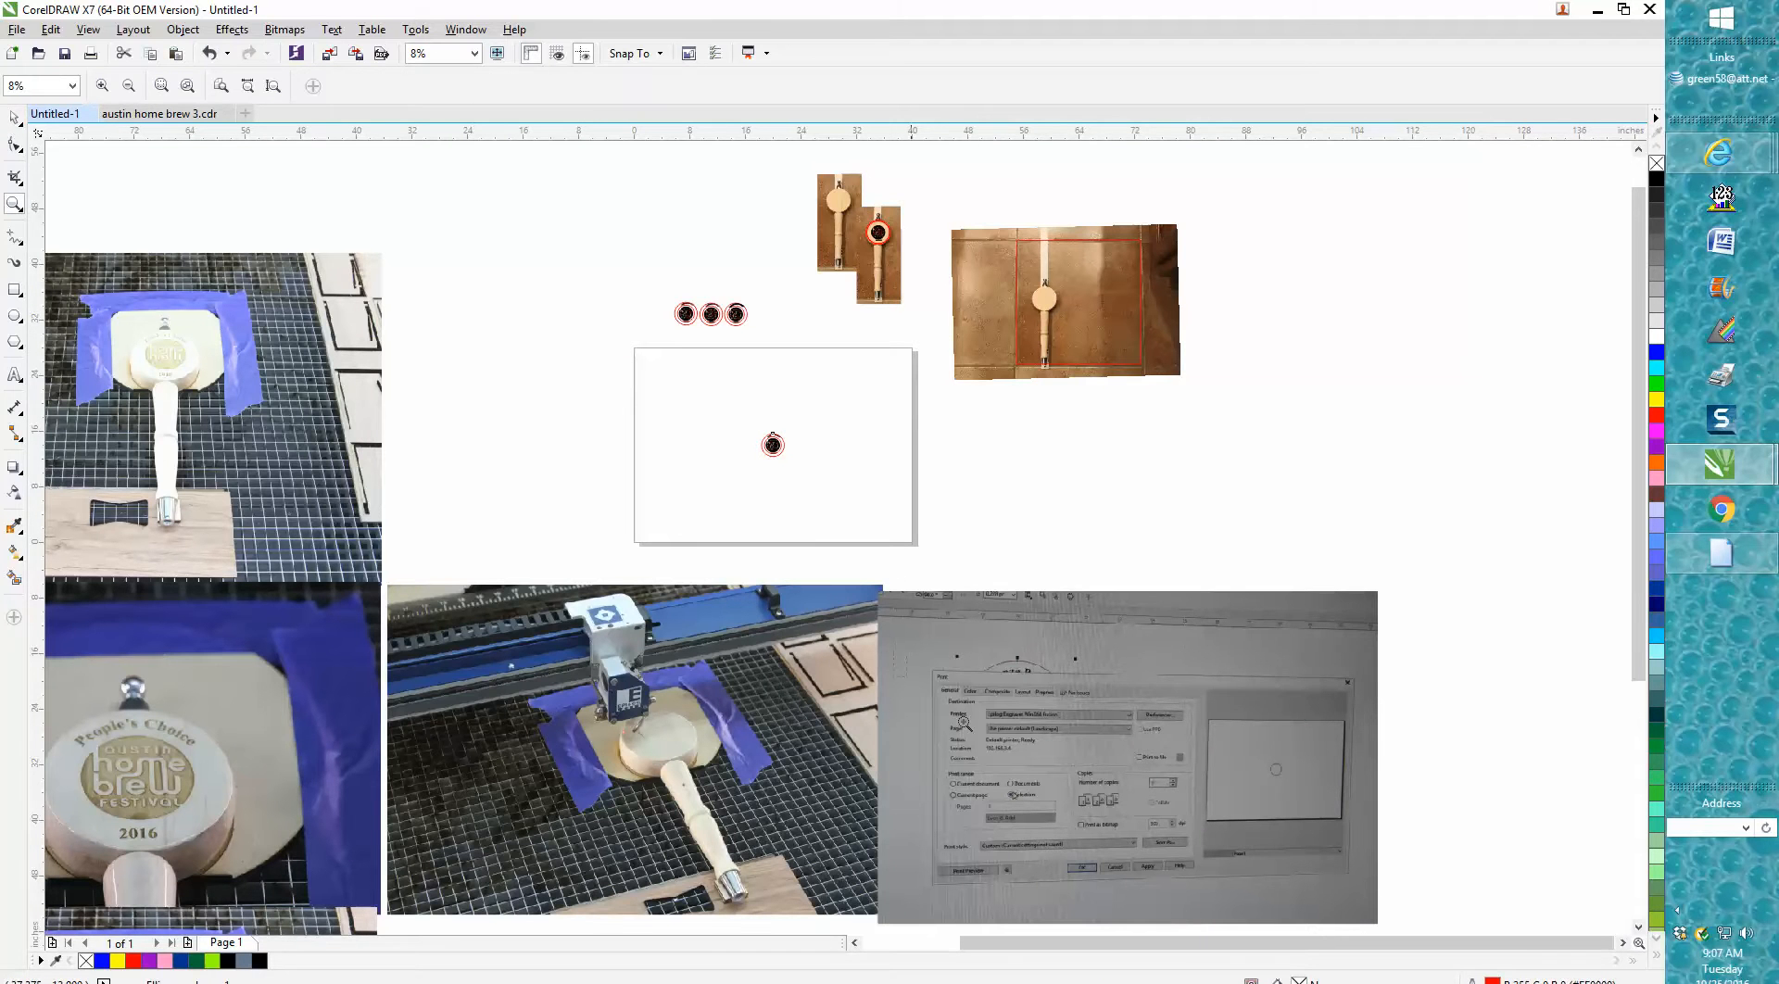
{"action": "left_click", "coordinate": [1351, 886]}
{"action": "left_click", "coordinate": [973, 635]}
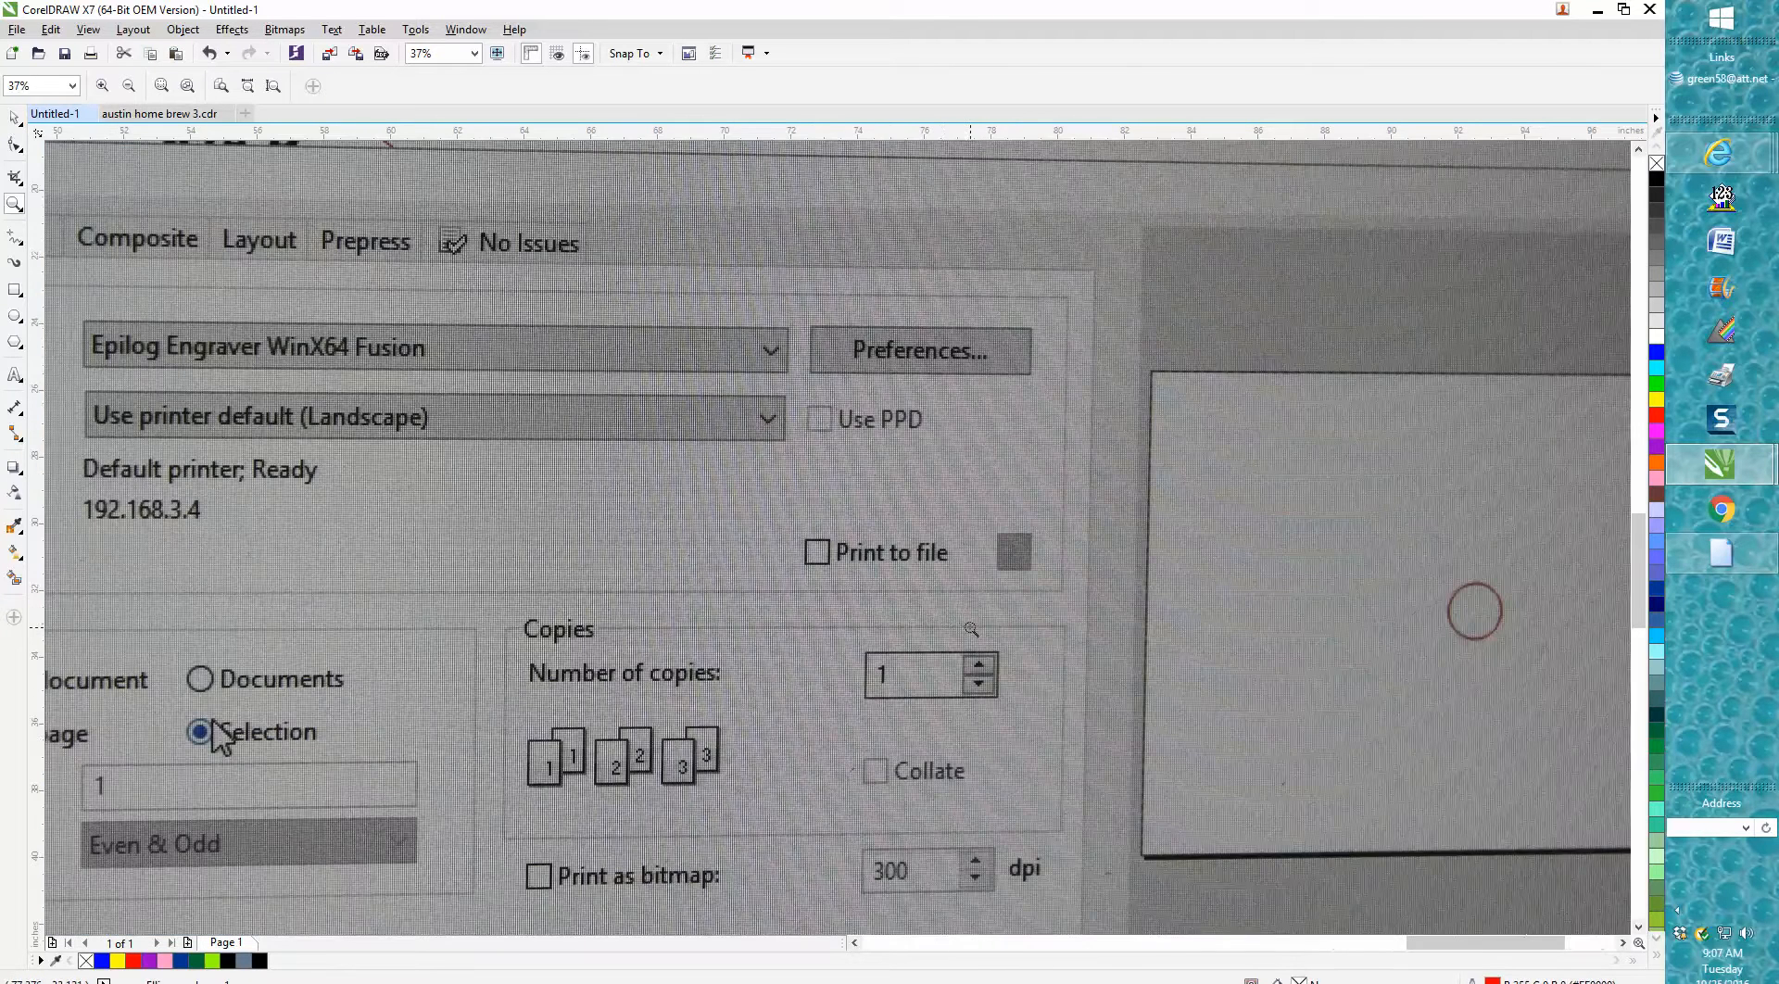
{"action": "right_click", "coordinate": [942, 613]}
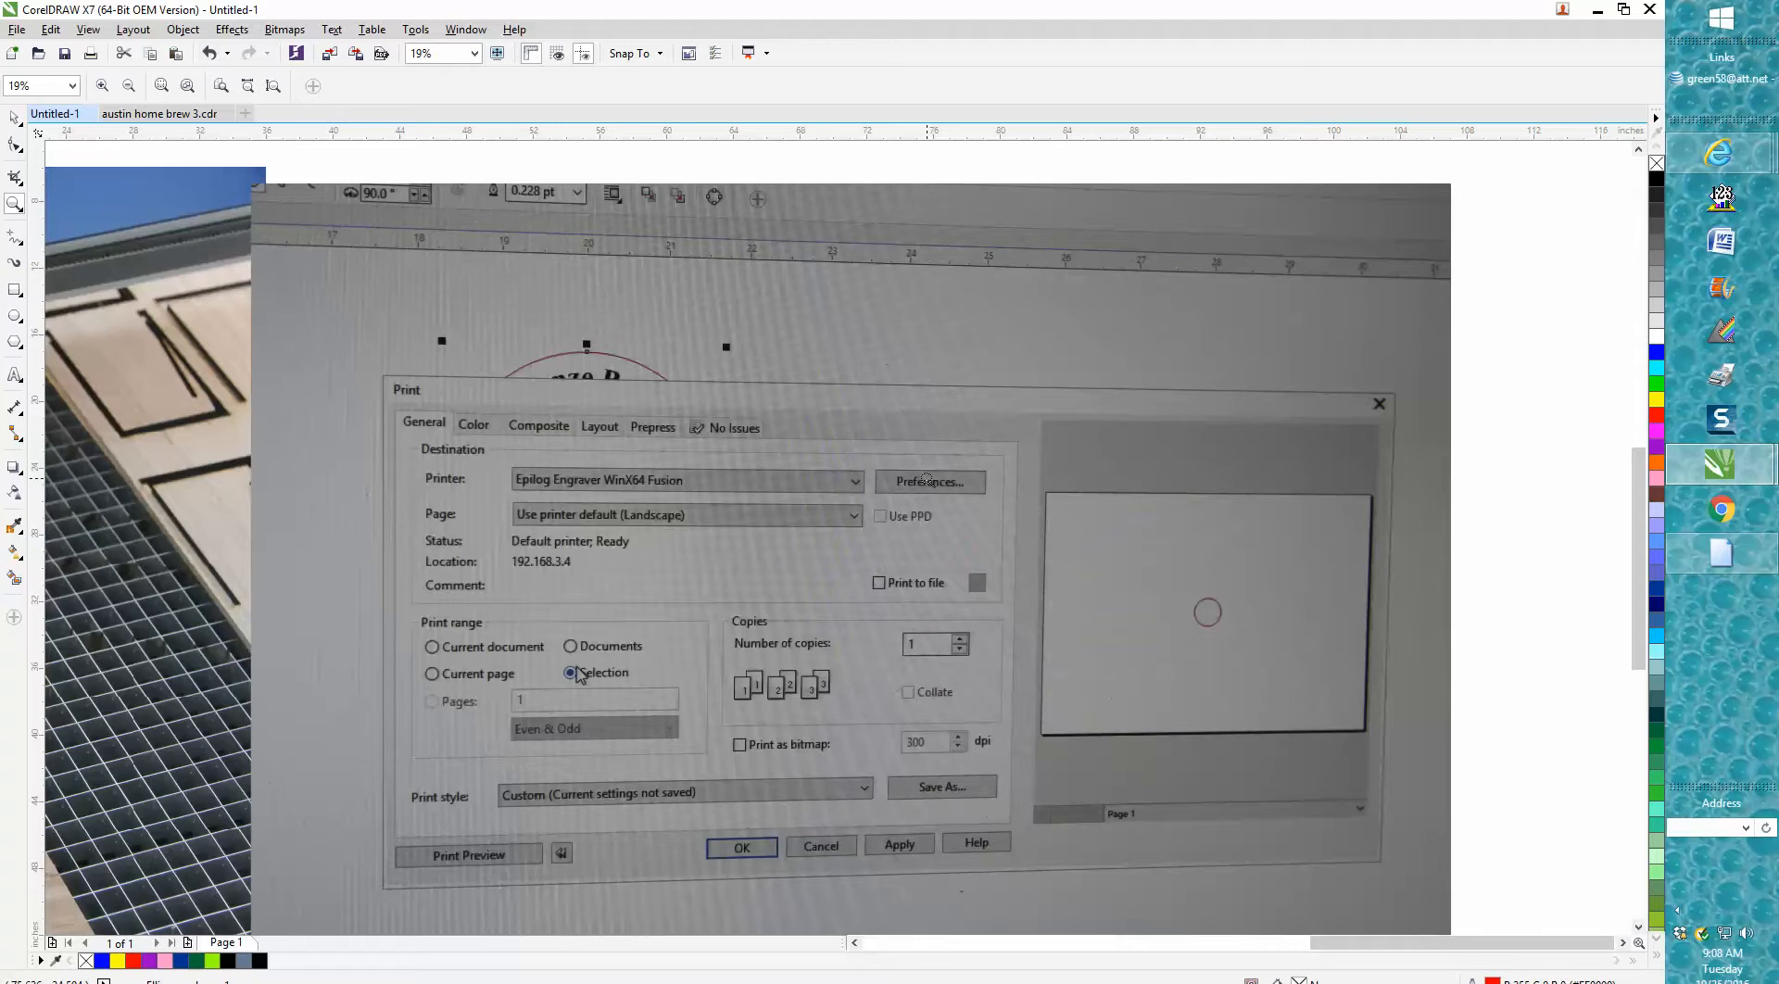
{"action": "key", "text": "F4"}
{"action": "left_click_drag", "start_coordinate": [741, 527], "coordinate": [845, 624]}
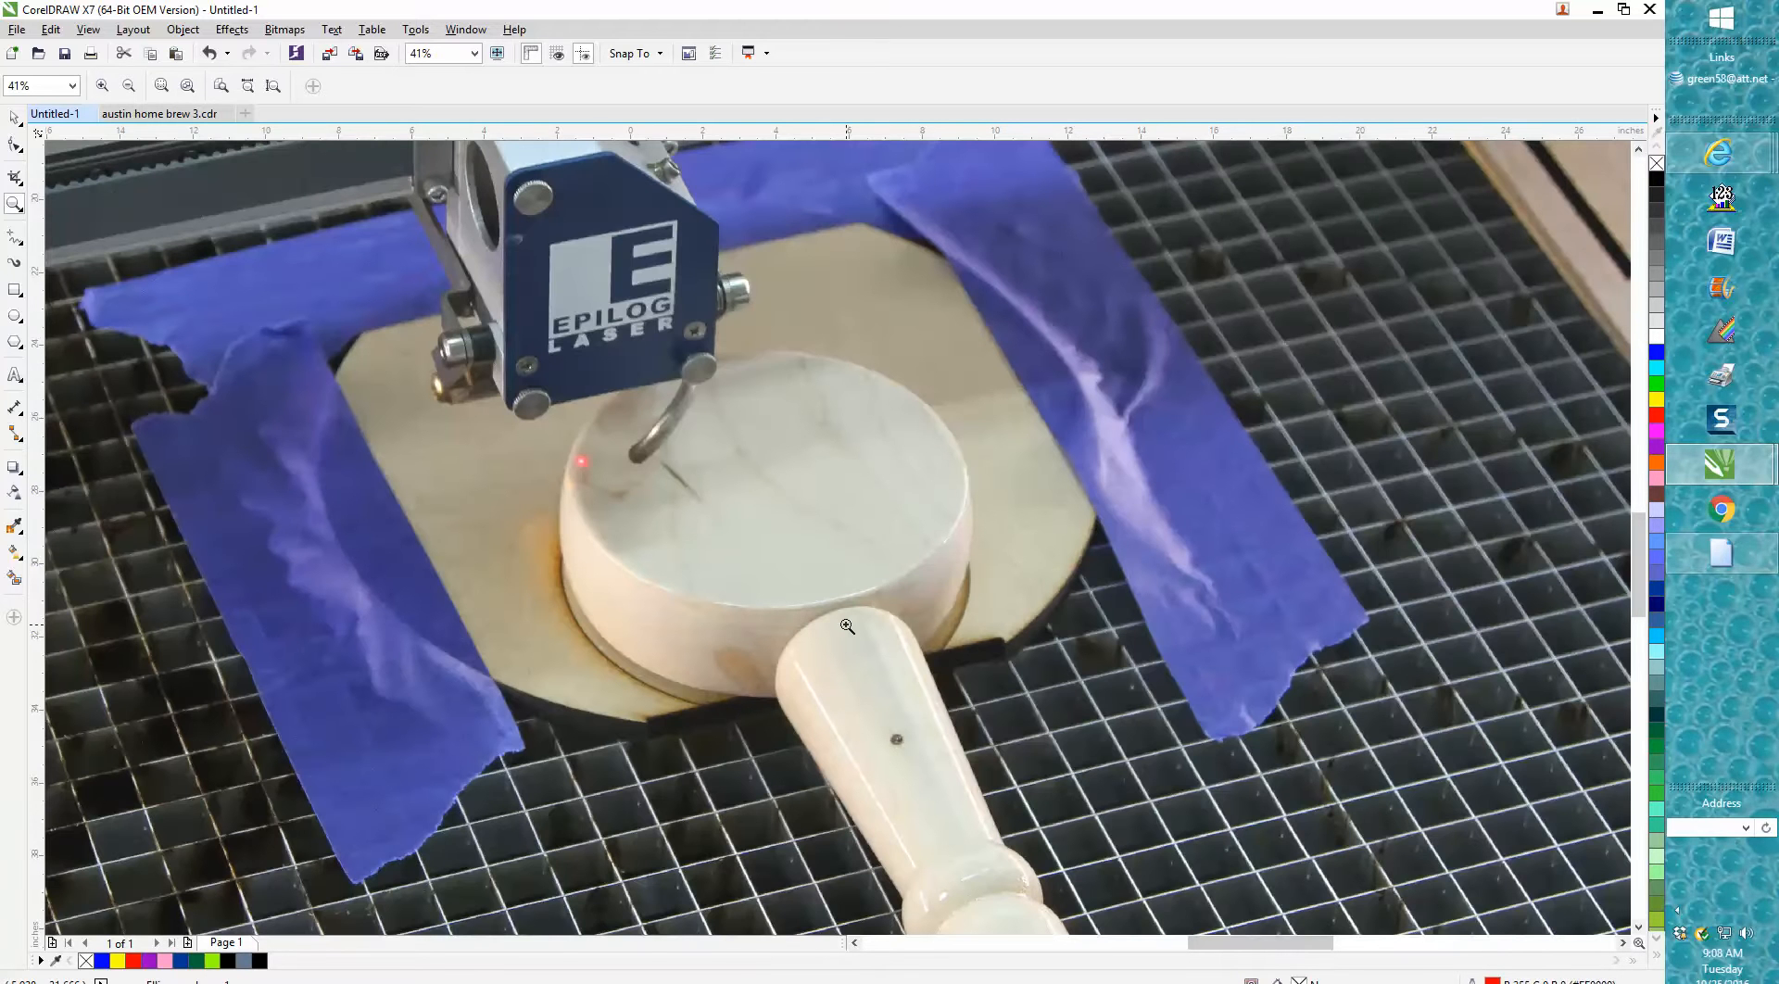
{"action": "scroll", "coordinate": [843, 616], "scroll_direction": "down", "scroll_amount": 2}
{"action": "scroll", "coordinate": [839, 603], "scroll_direction": "down", "scroll_amount": 1}
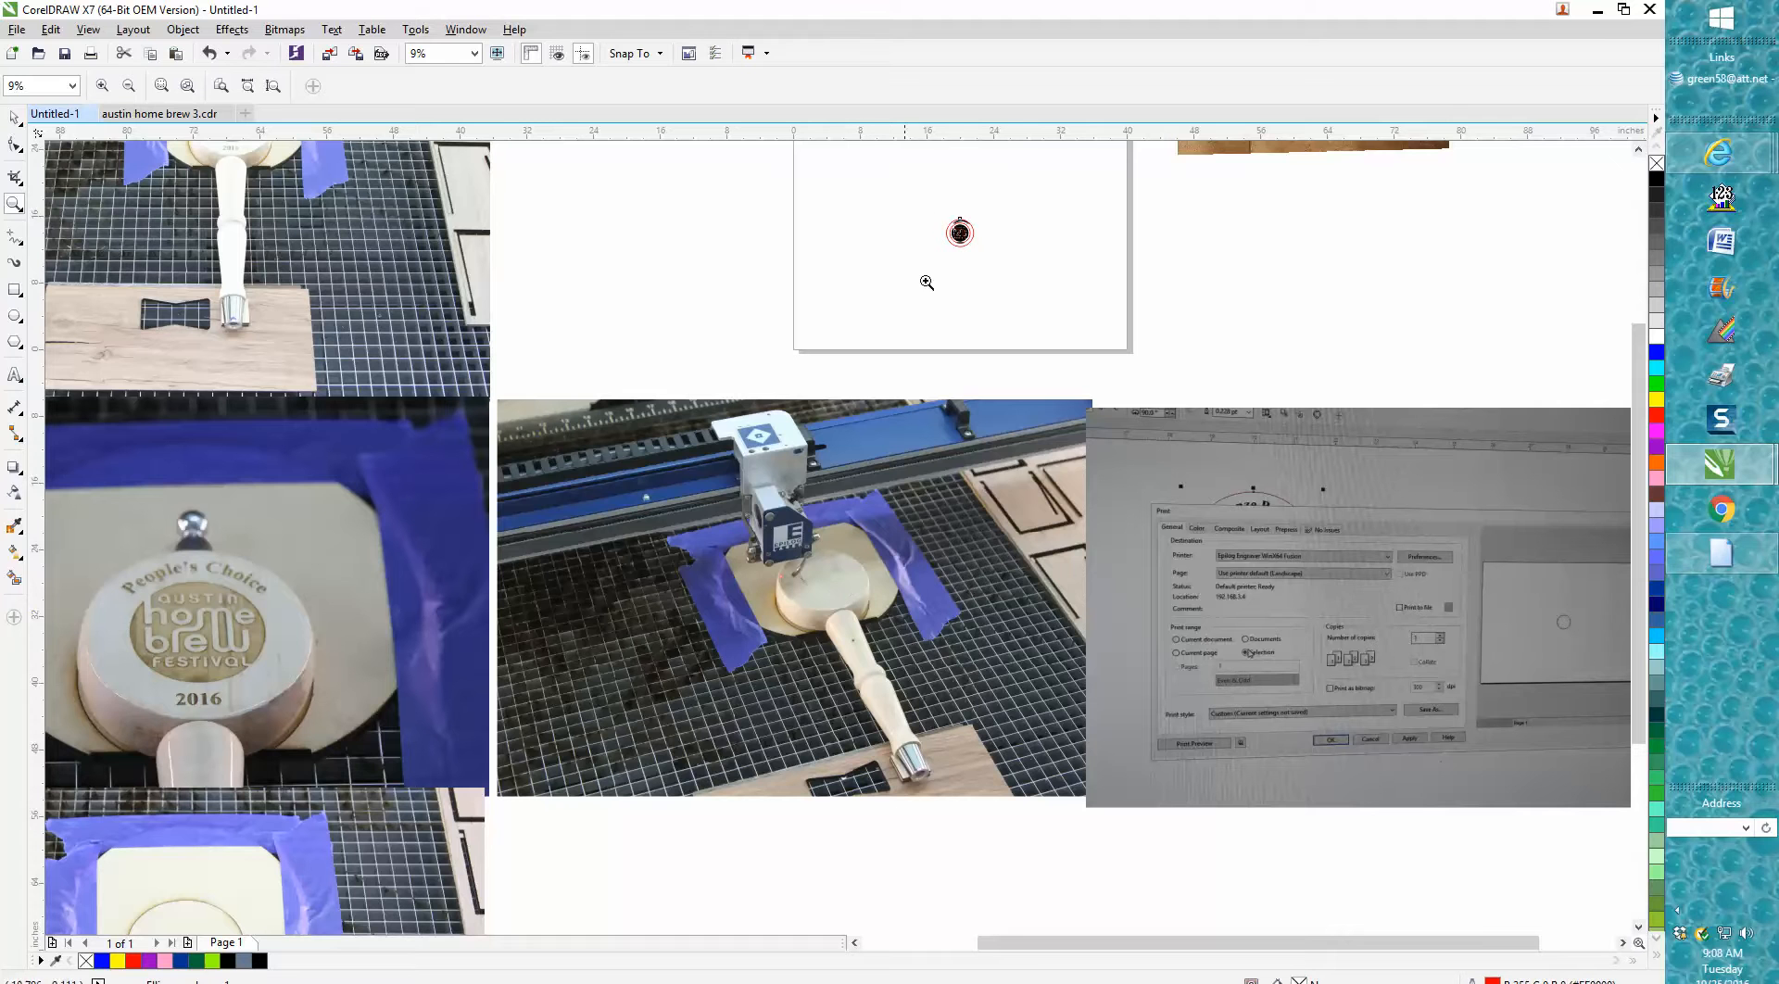
{"action": "scroll", "coordinate": [953, 228], "scroll_direction": "down", "scroll_amount": 1}
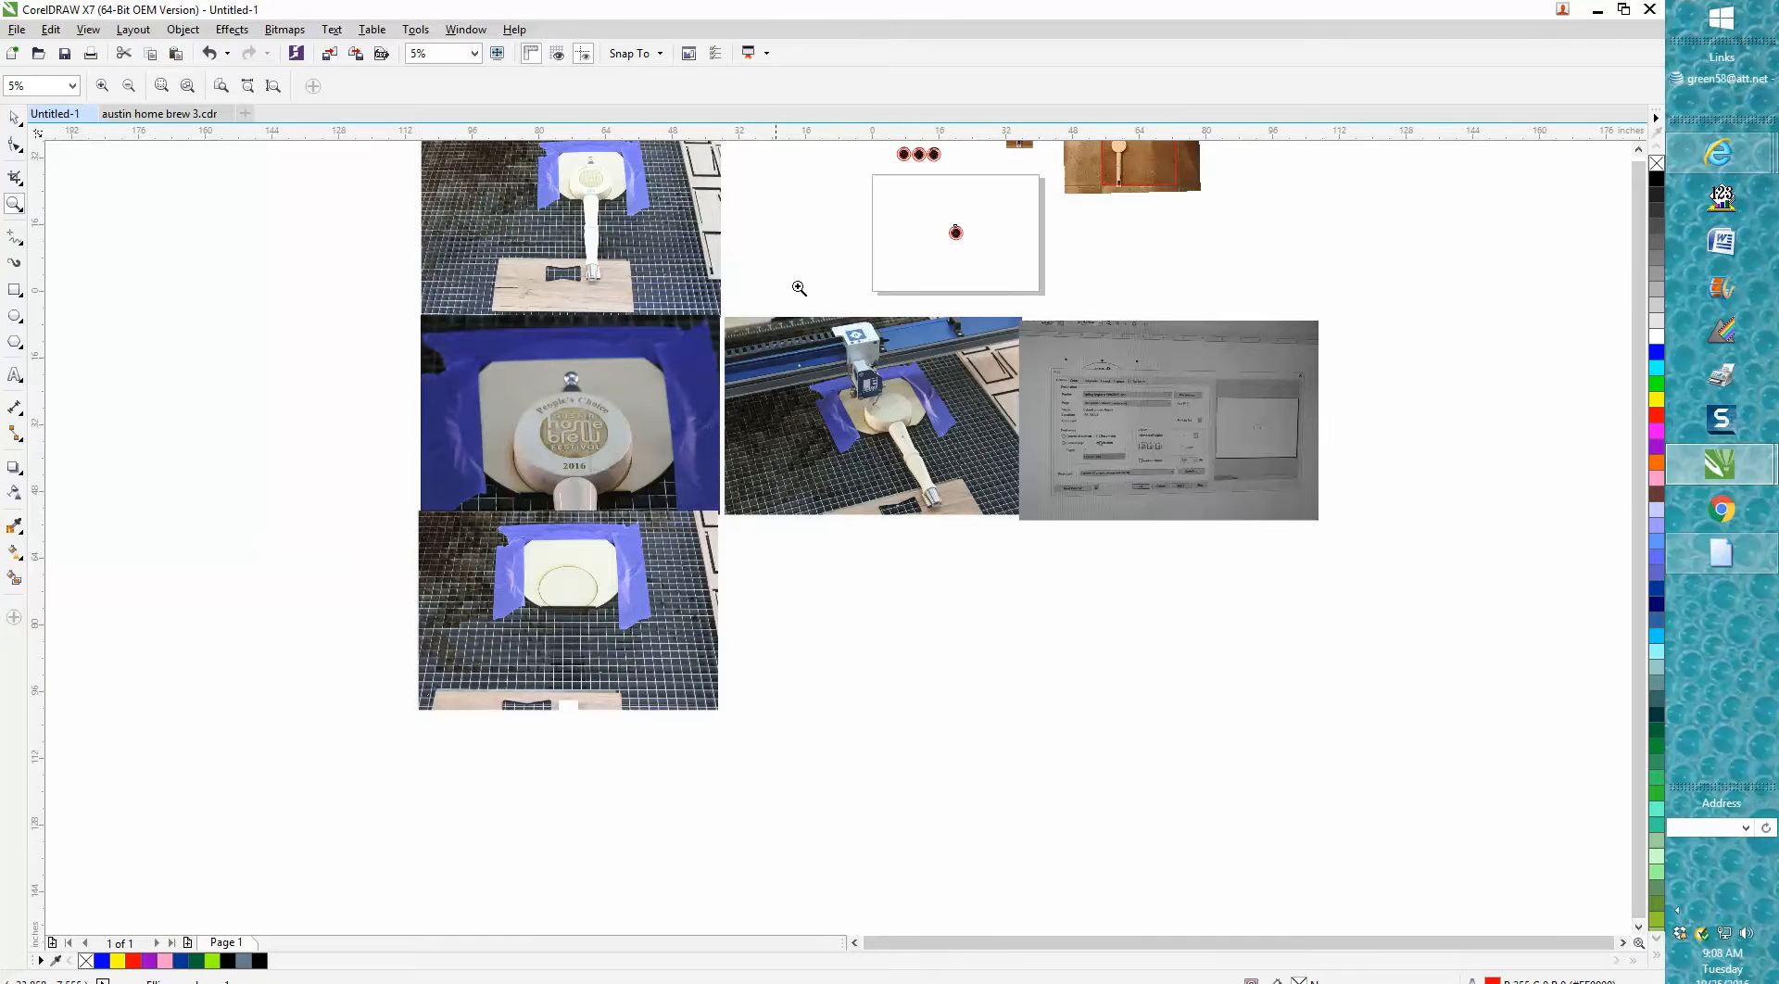
- Select the whole Bronze Brew badge and move it off the page to the empty area beyond the page's upper-left corner
{"action": "left_click", "coordinate": [14, 204]}
{"action": "left_click_drag", "start_coordinate": [885, 150], "coordinate": [1003, 272]}
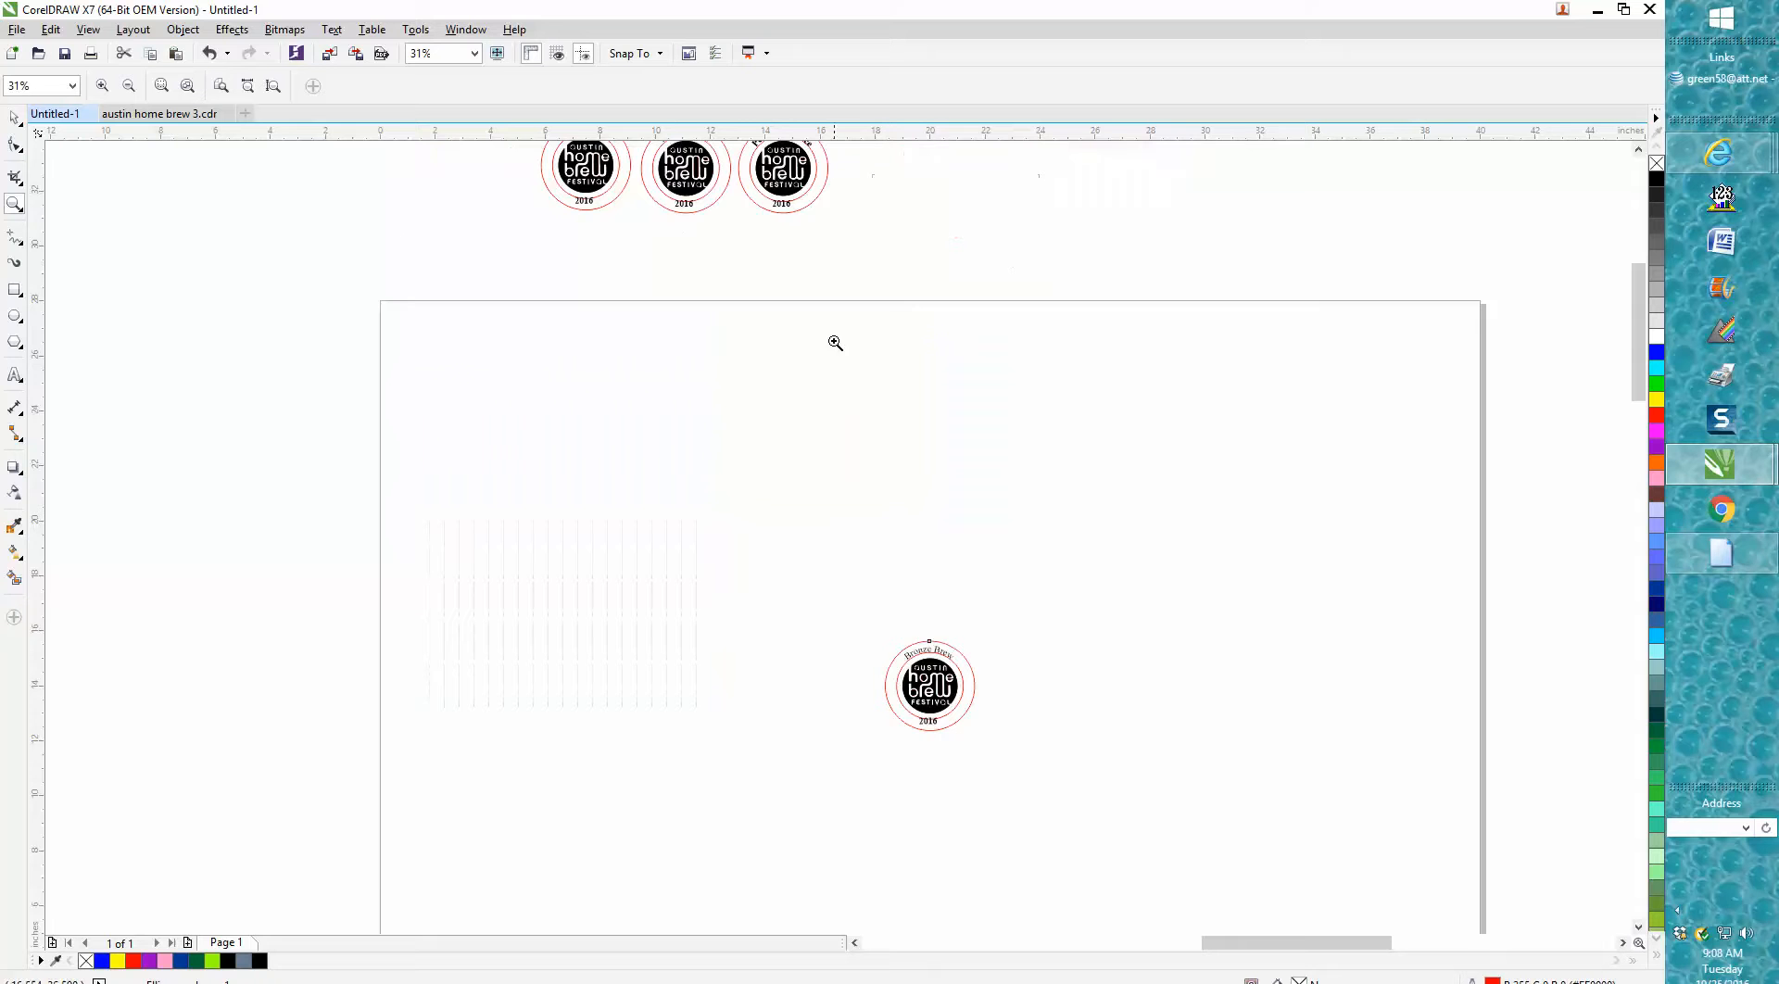
{"action": "left_click_drag", "start_coordinate": [804, 539], "coordinate": [1081, 784]}
{"action": "scroll", "coordinate": [878, 623], "scroll_direction": "down", "scroll_amount": 3}
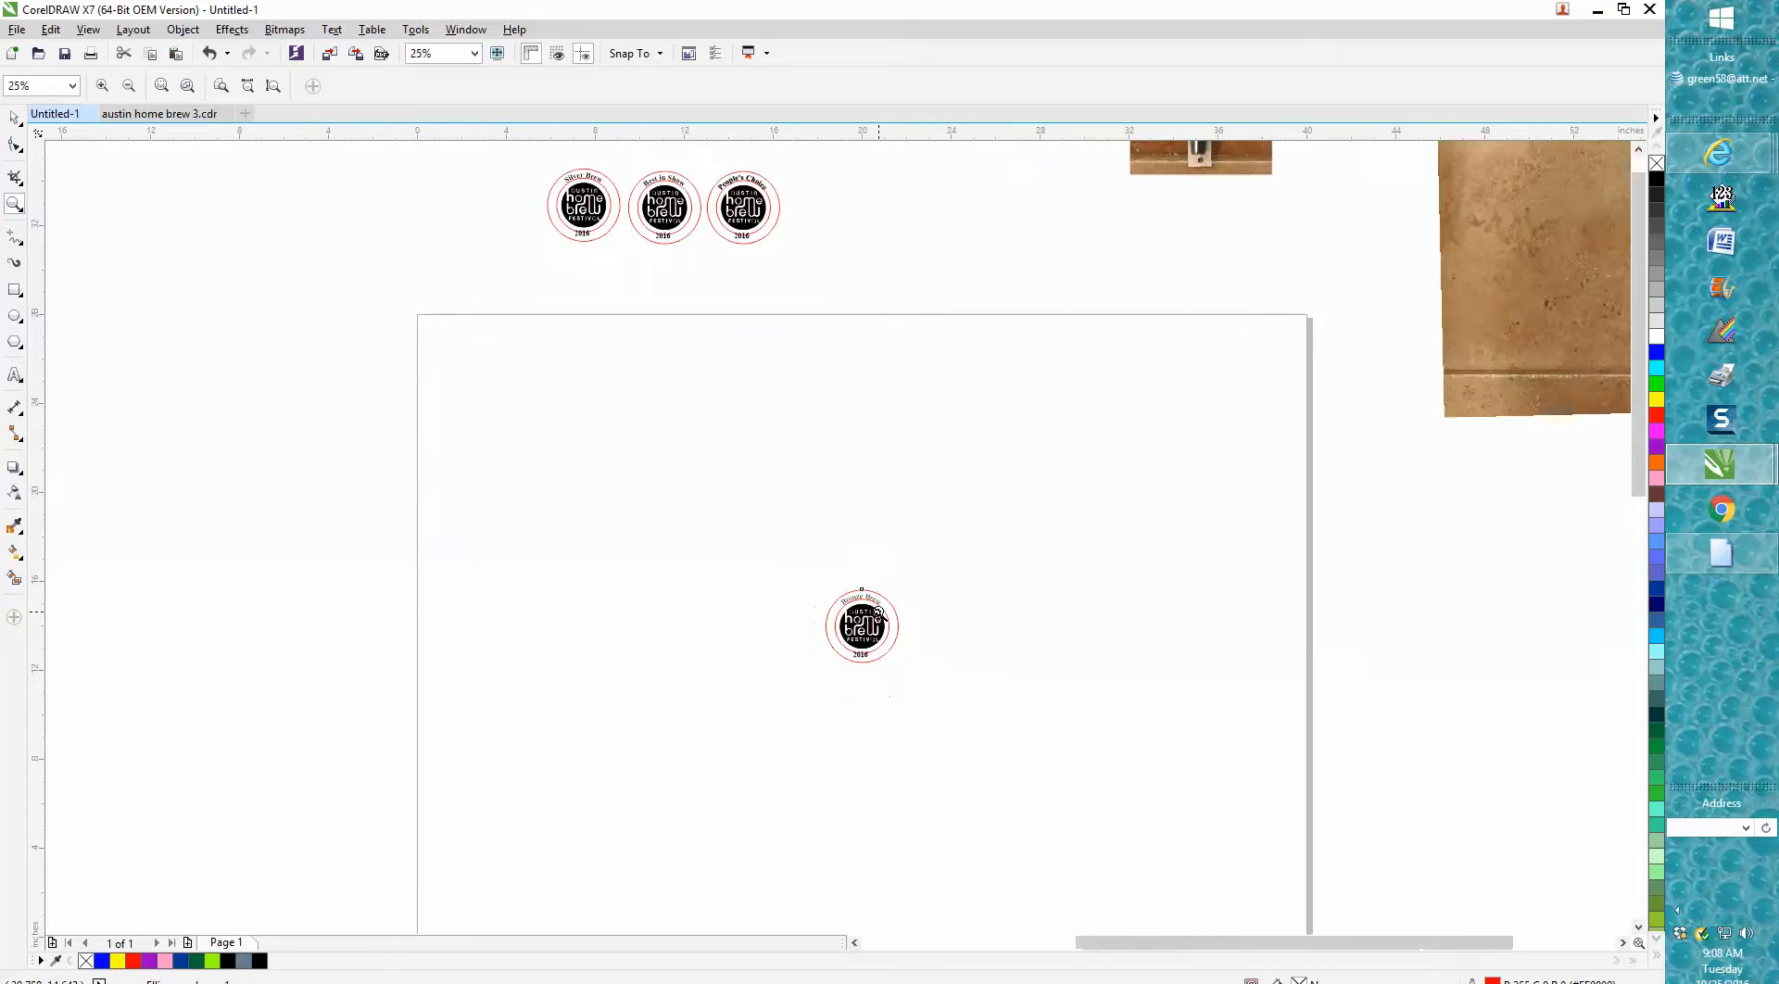
{"action": "left_click", "coordinate": [14, 117]}
{"action": "left_click_drag", "start_coordinate": [807, 535], "coordinate": [964, 686]}
{"action": "left_click_drag", "start_coordinate": [870, 619], "coordinate": [593, 444]}
- Bring the Silver Brew badge onto the page, group its objects and centre it on the page
{"action": "left_click_drag", "start_coordinate": [795, 371], "coordinate": [844, 449]}
{"action": "key", "text": "ctrl+g"}
{"action": "key", "text": "p"}
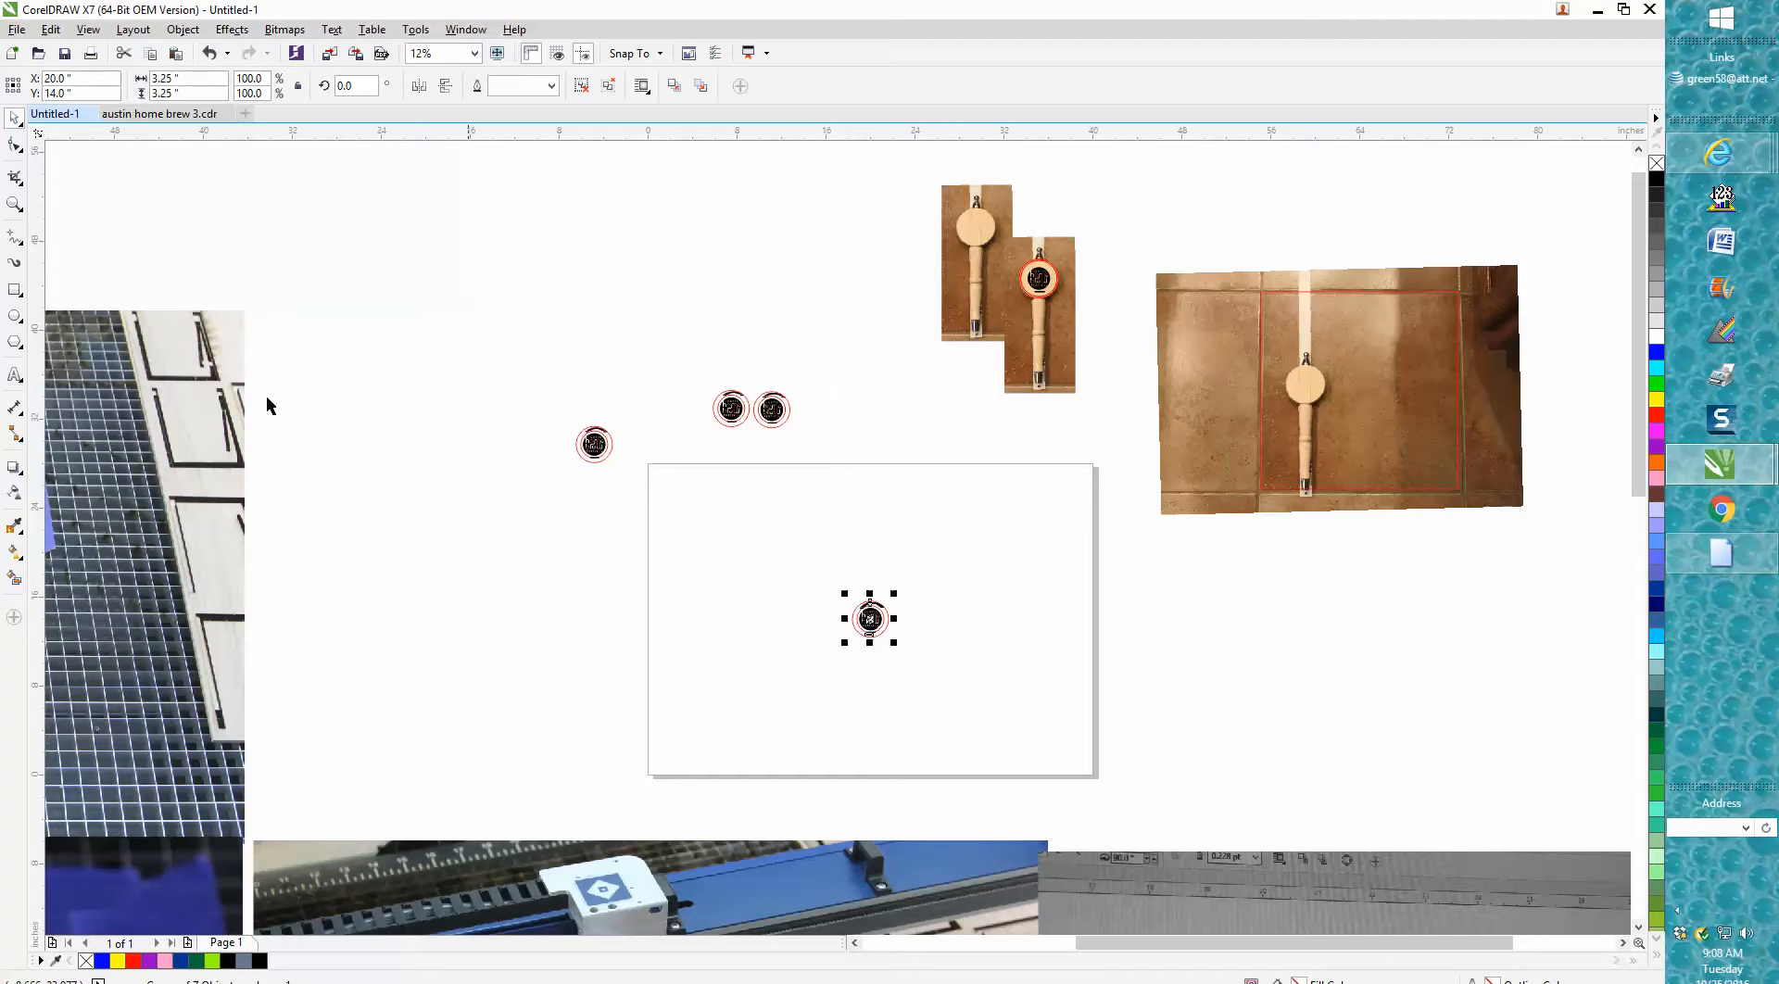
- Examine the People's Choice badge centred on the page up close, and the photo of the circle outline engraved on the taped-down jig
{"action": "left_click", "coordinate": [14, 204]}
{"action": "left_click_drag", "start_coordinate": [836, 584], "coordinate": [931, 685]}
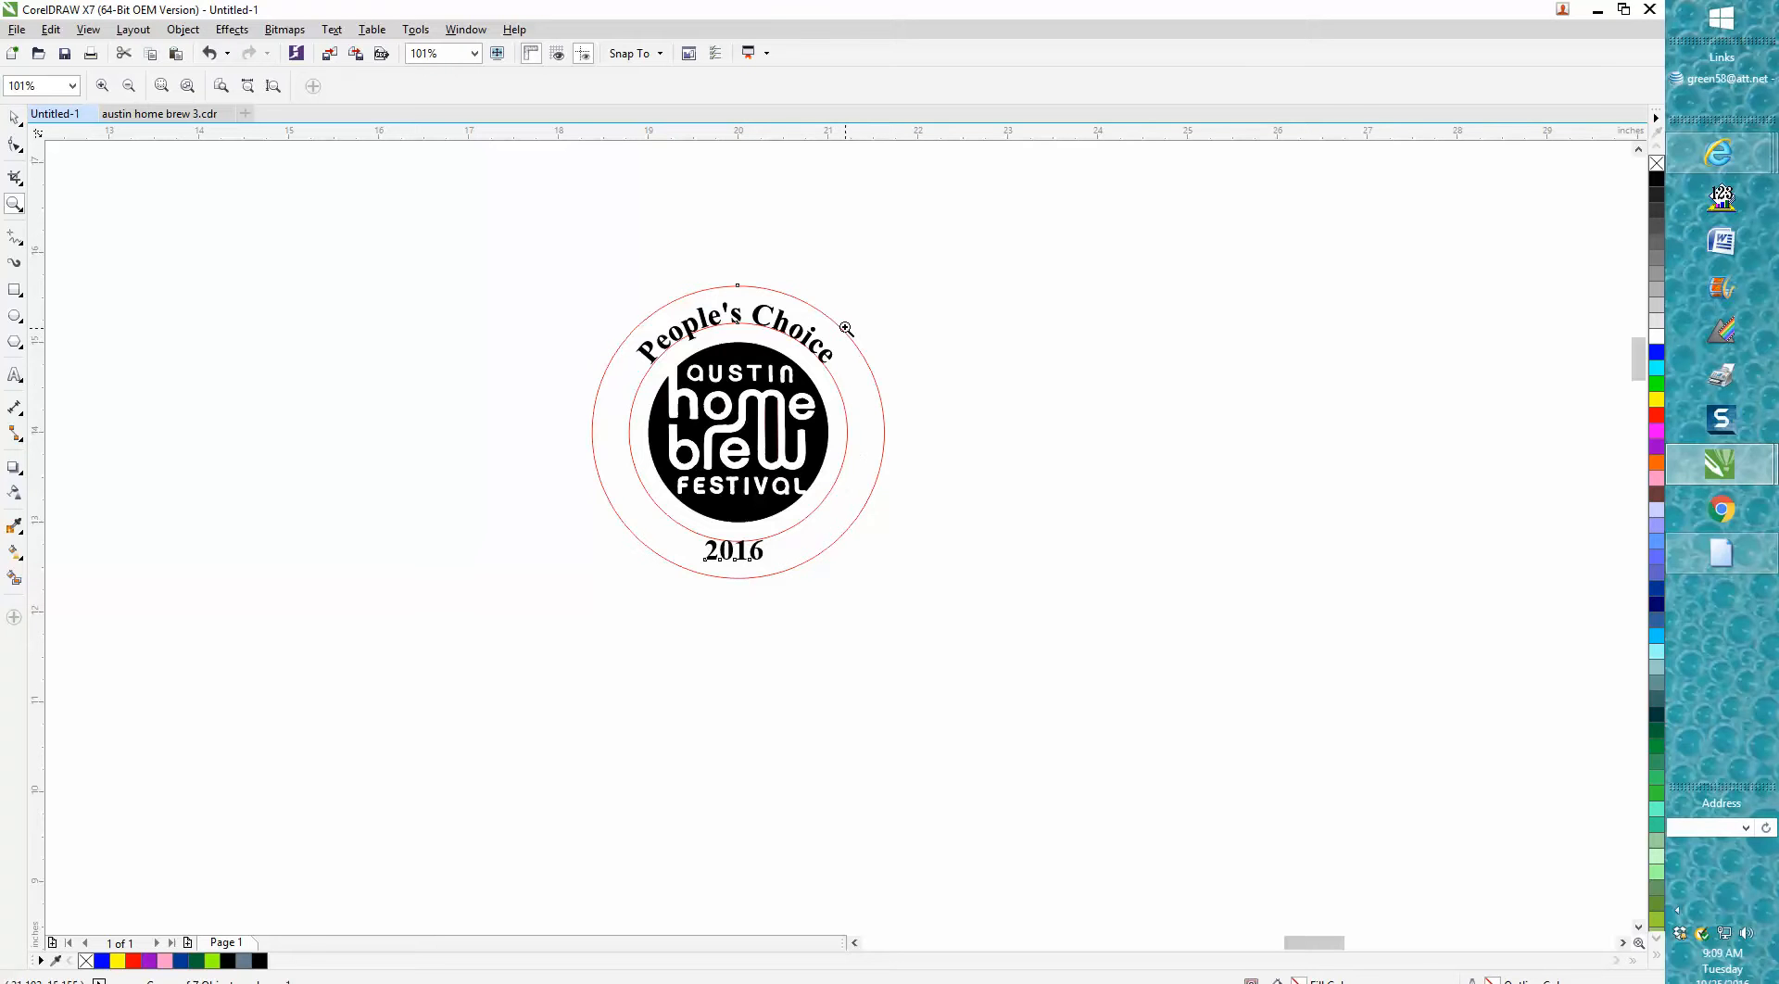
{"action": "scroll", "coordinate": [843, 329], "scroll_direction": "down", "scroll_amount": 5}
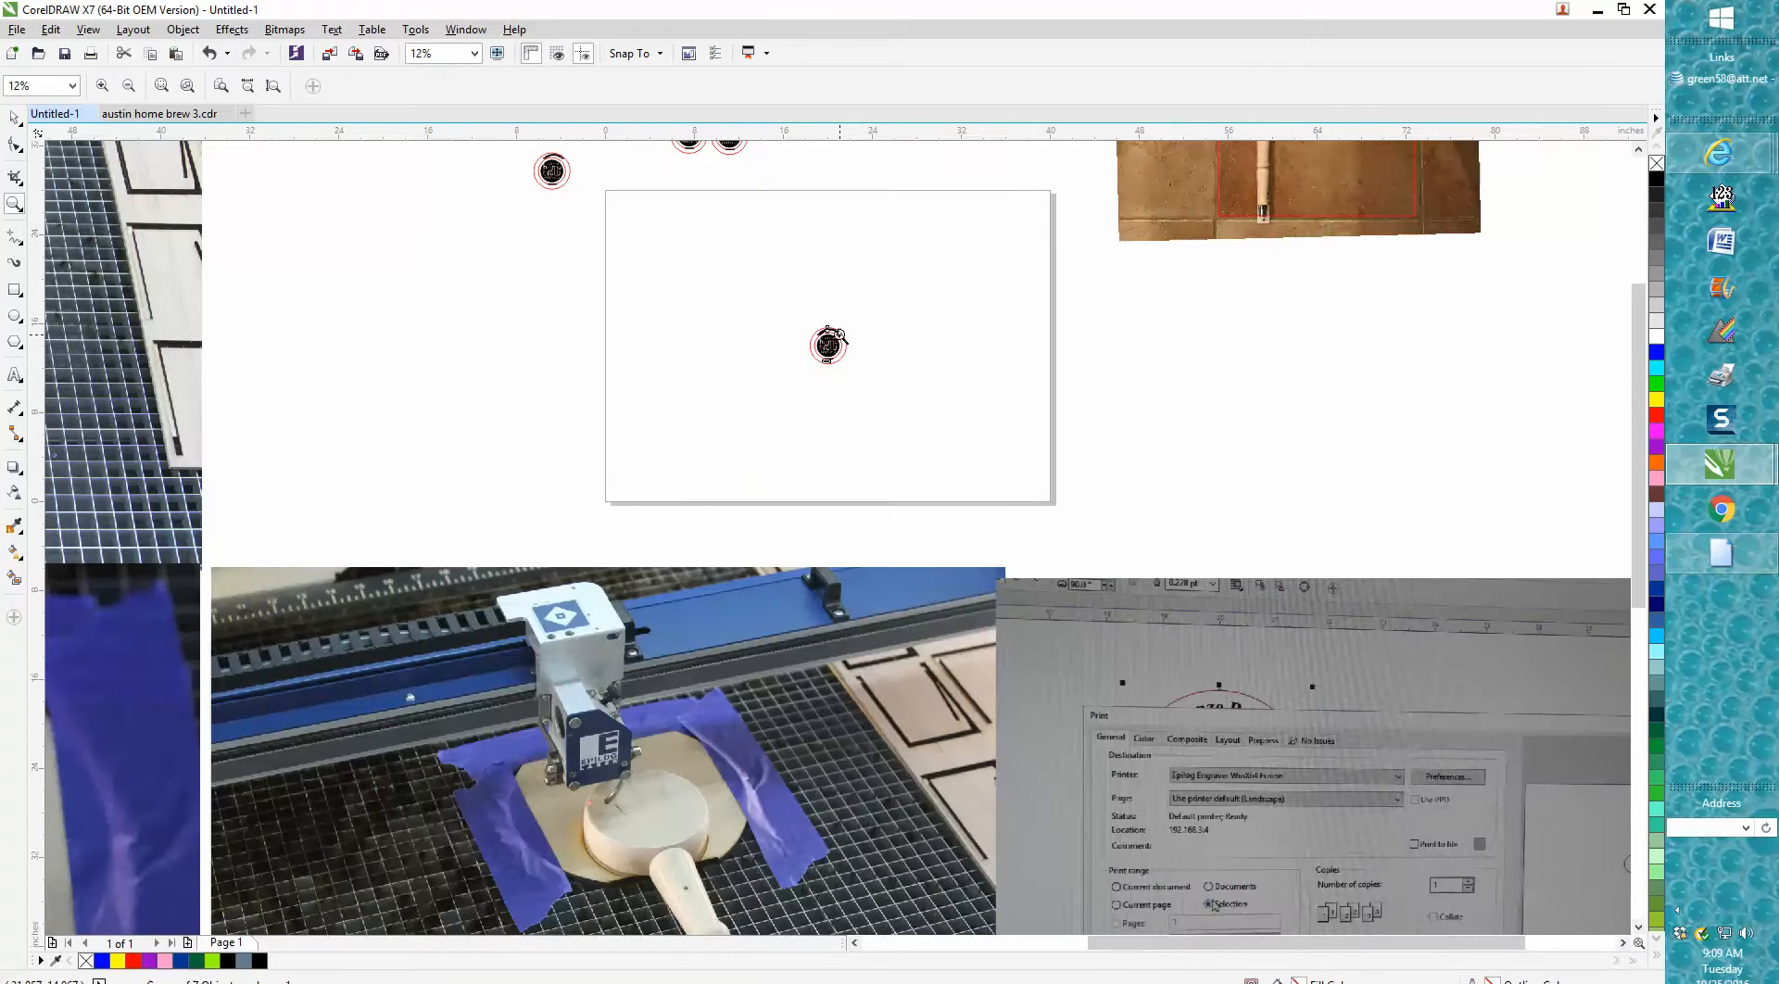
{"action": "scroll", "coordinate": [839, 339], "scroll_direction": "down", "scroll_amount": 2}
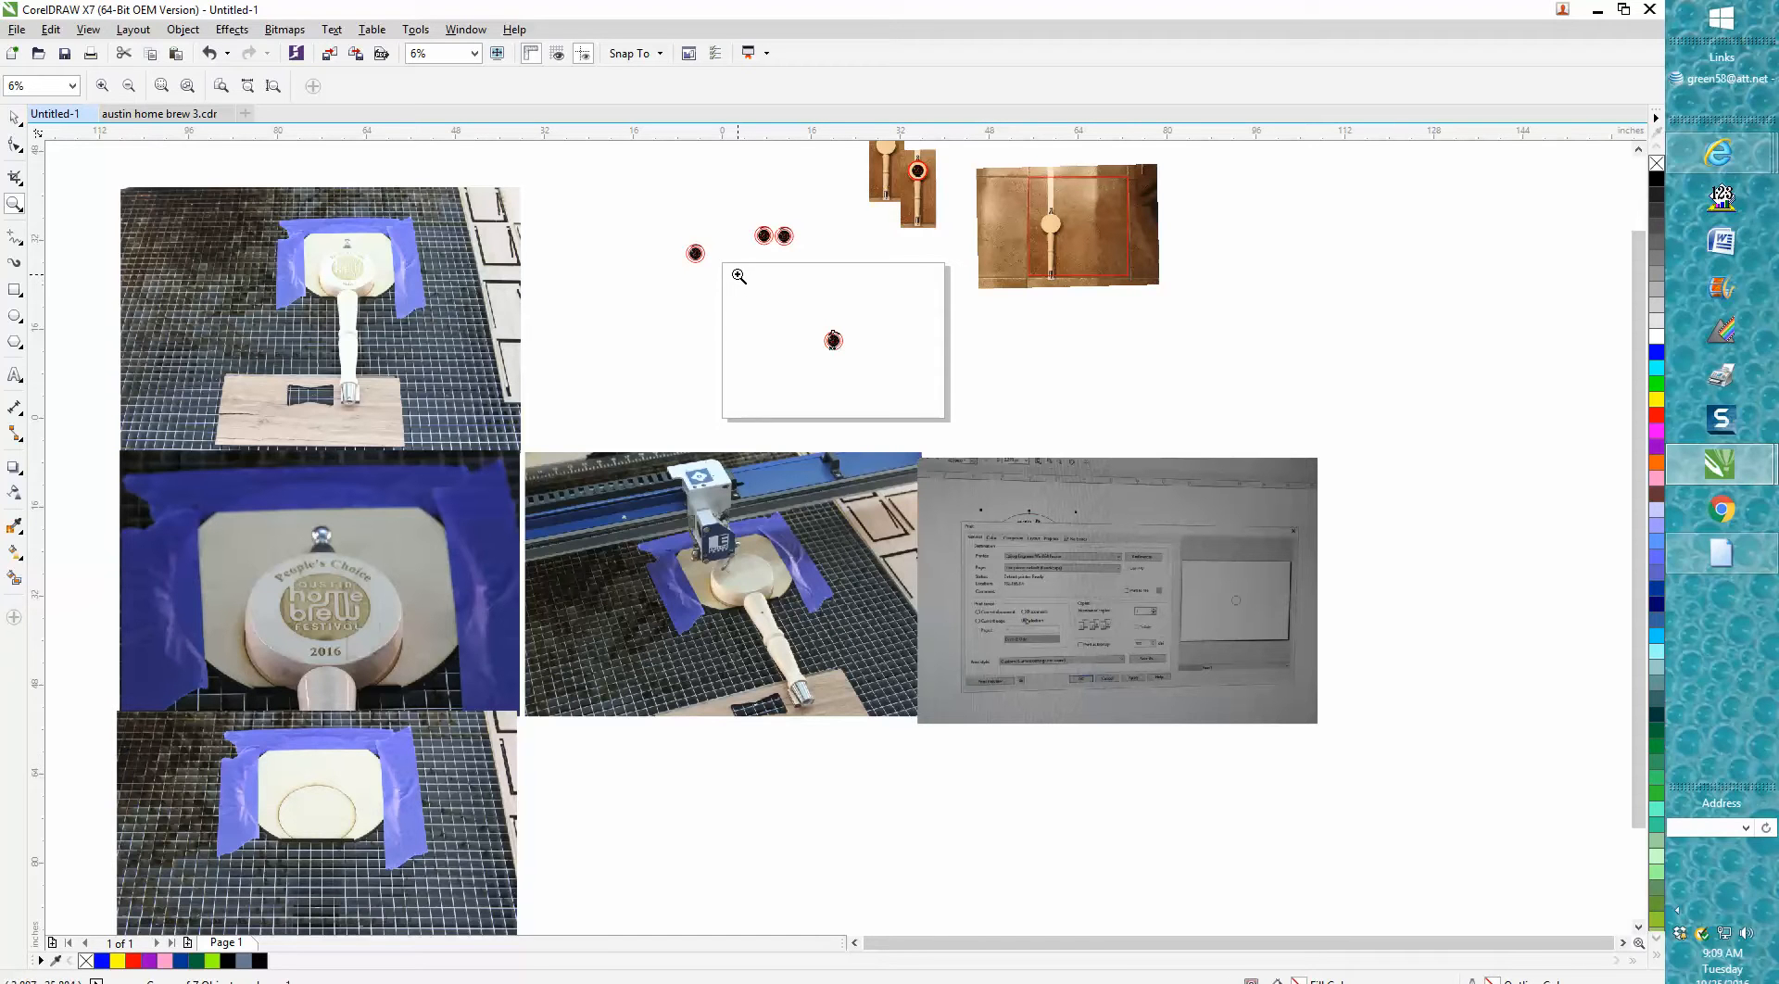
{"action": "left_click_drag", "start_coordinate": [802, 315], "coordinate": [868, 377]}
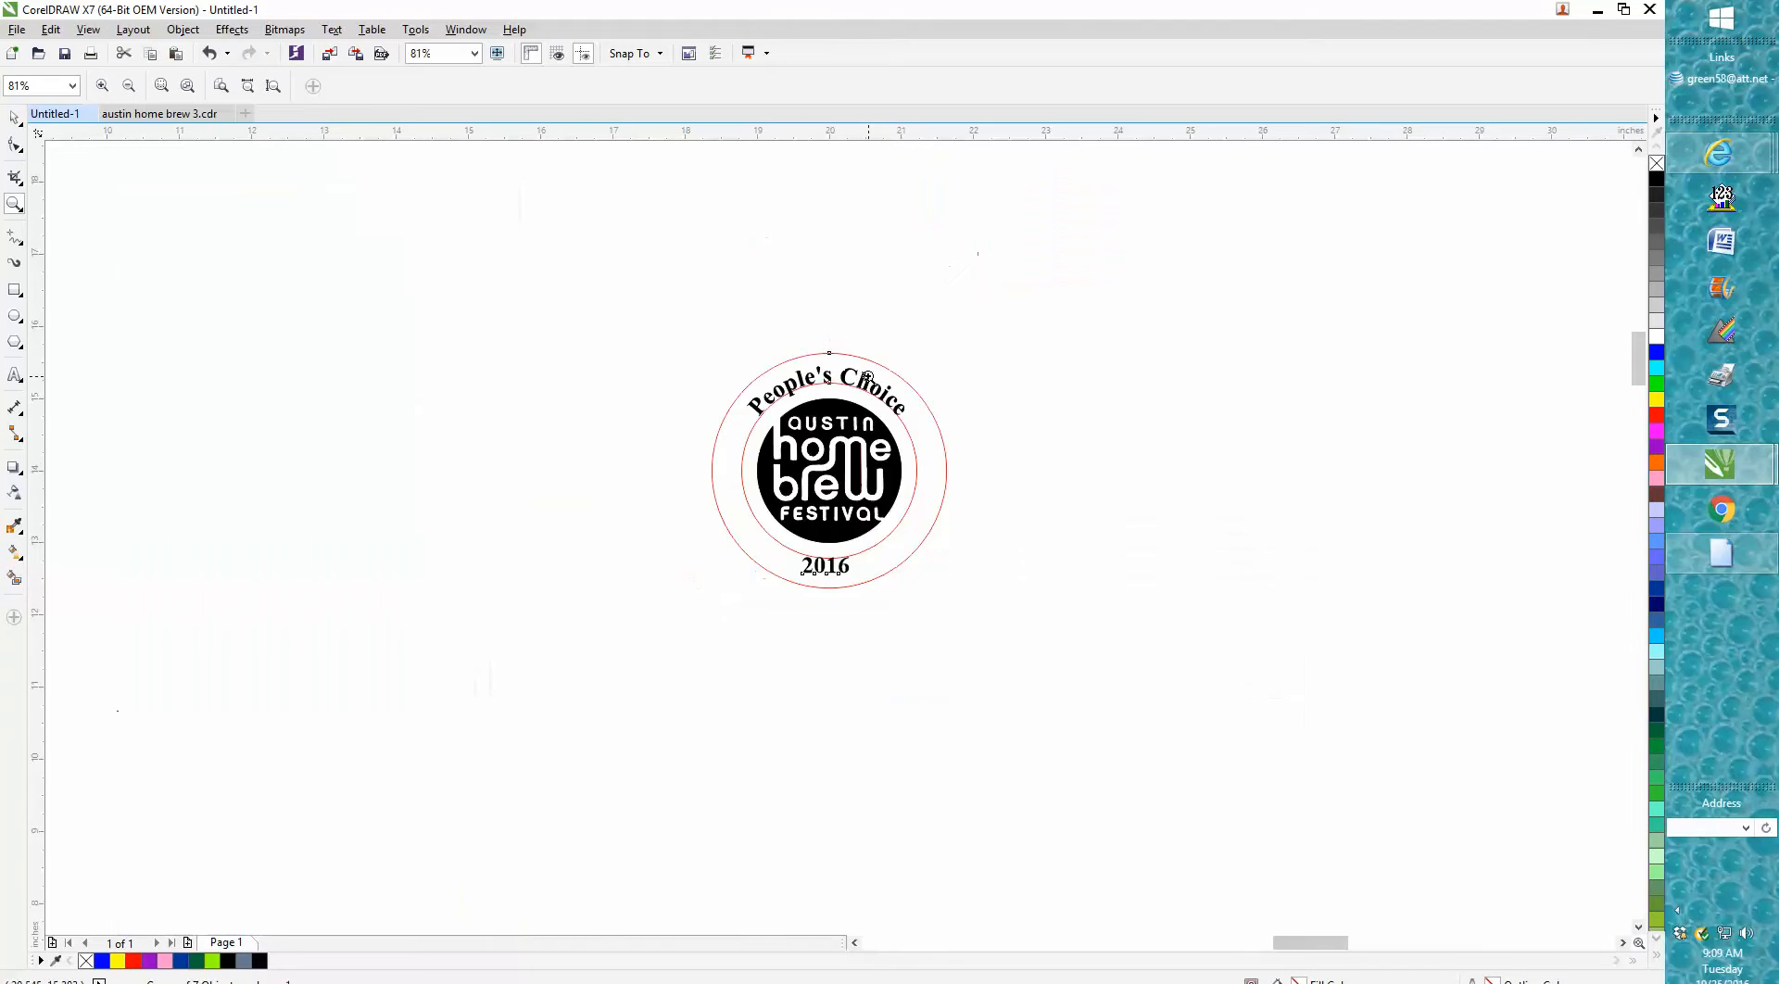
{"action": "scroll", "coordinate": [867, 377], "scroll_direction": "down", "scroll_amount": 2}
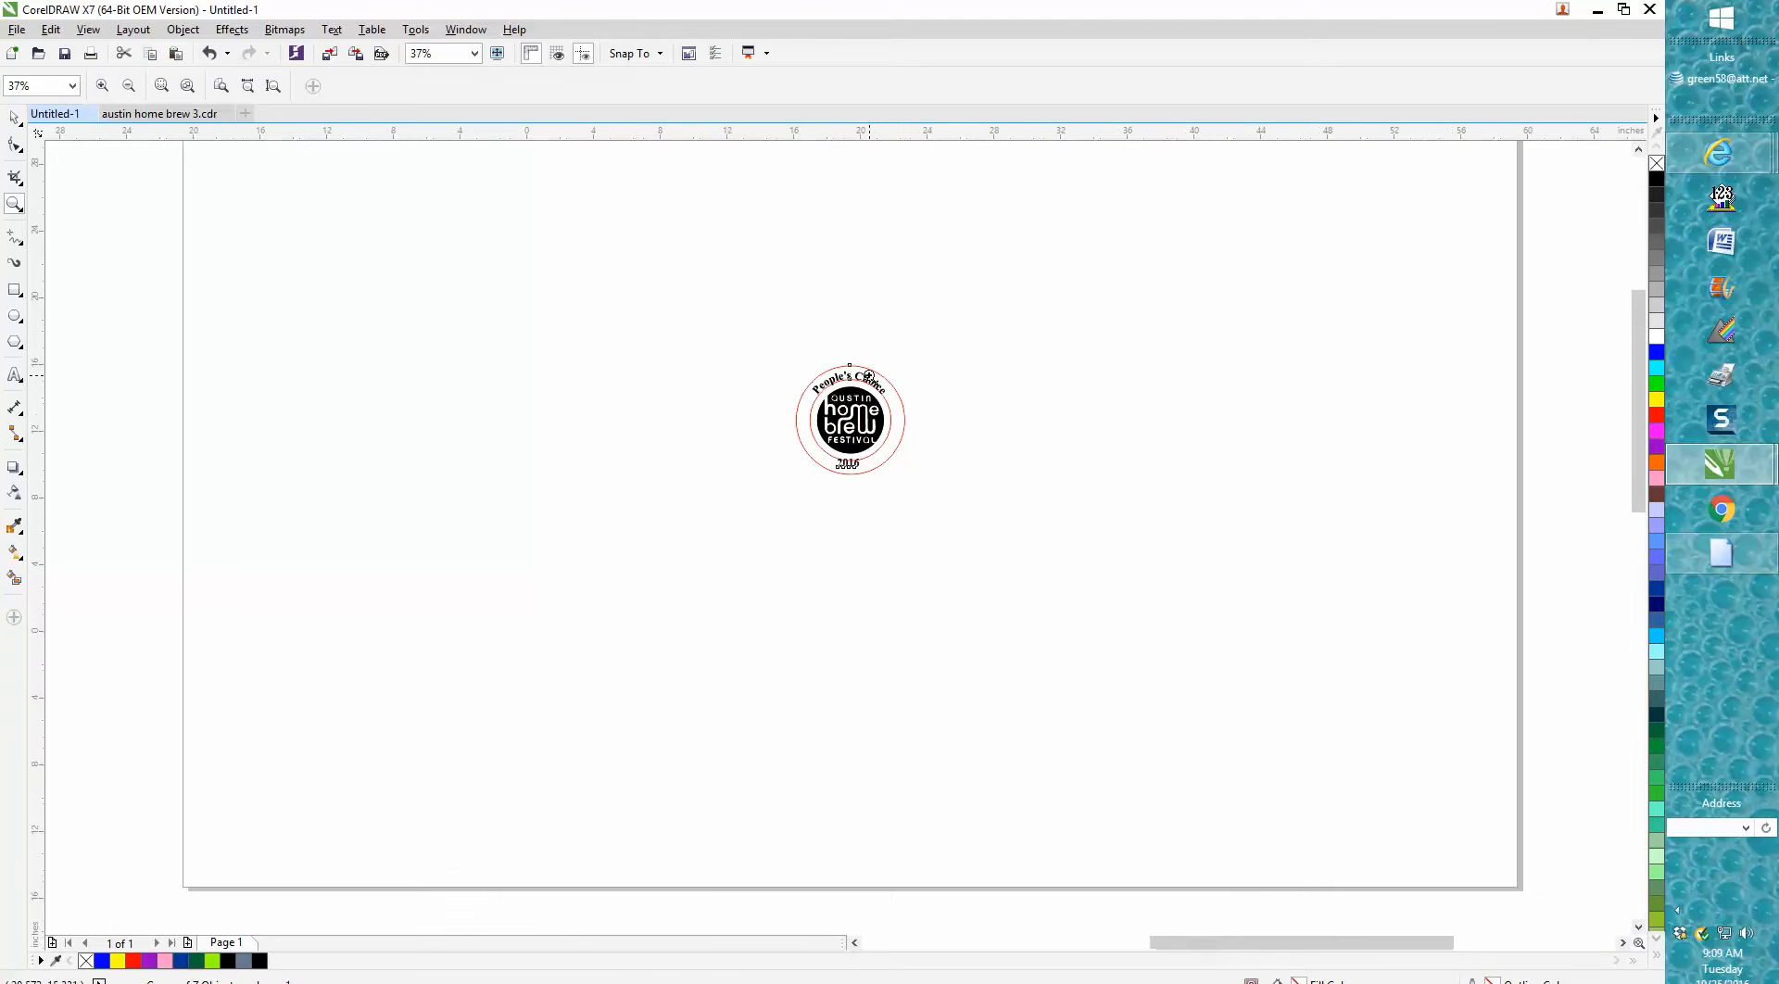
{"action": "scroll", "coordinate": [867, 377], "scroll_direction": "down", "scroll_amount": 2}
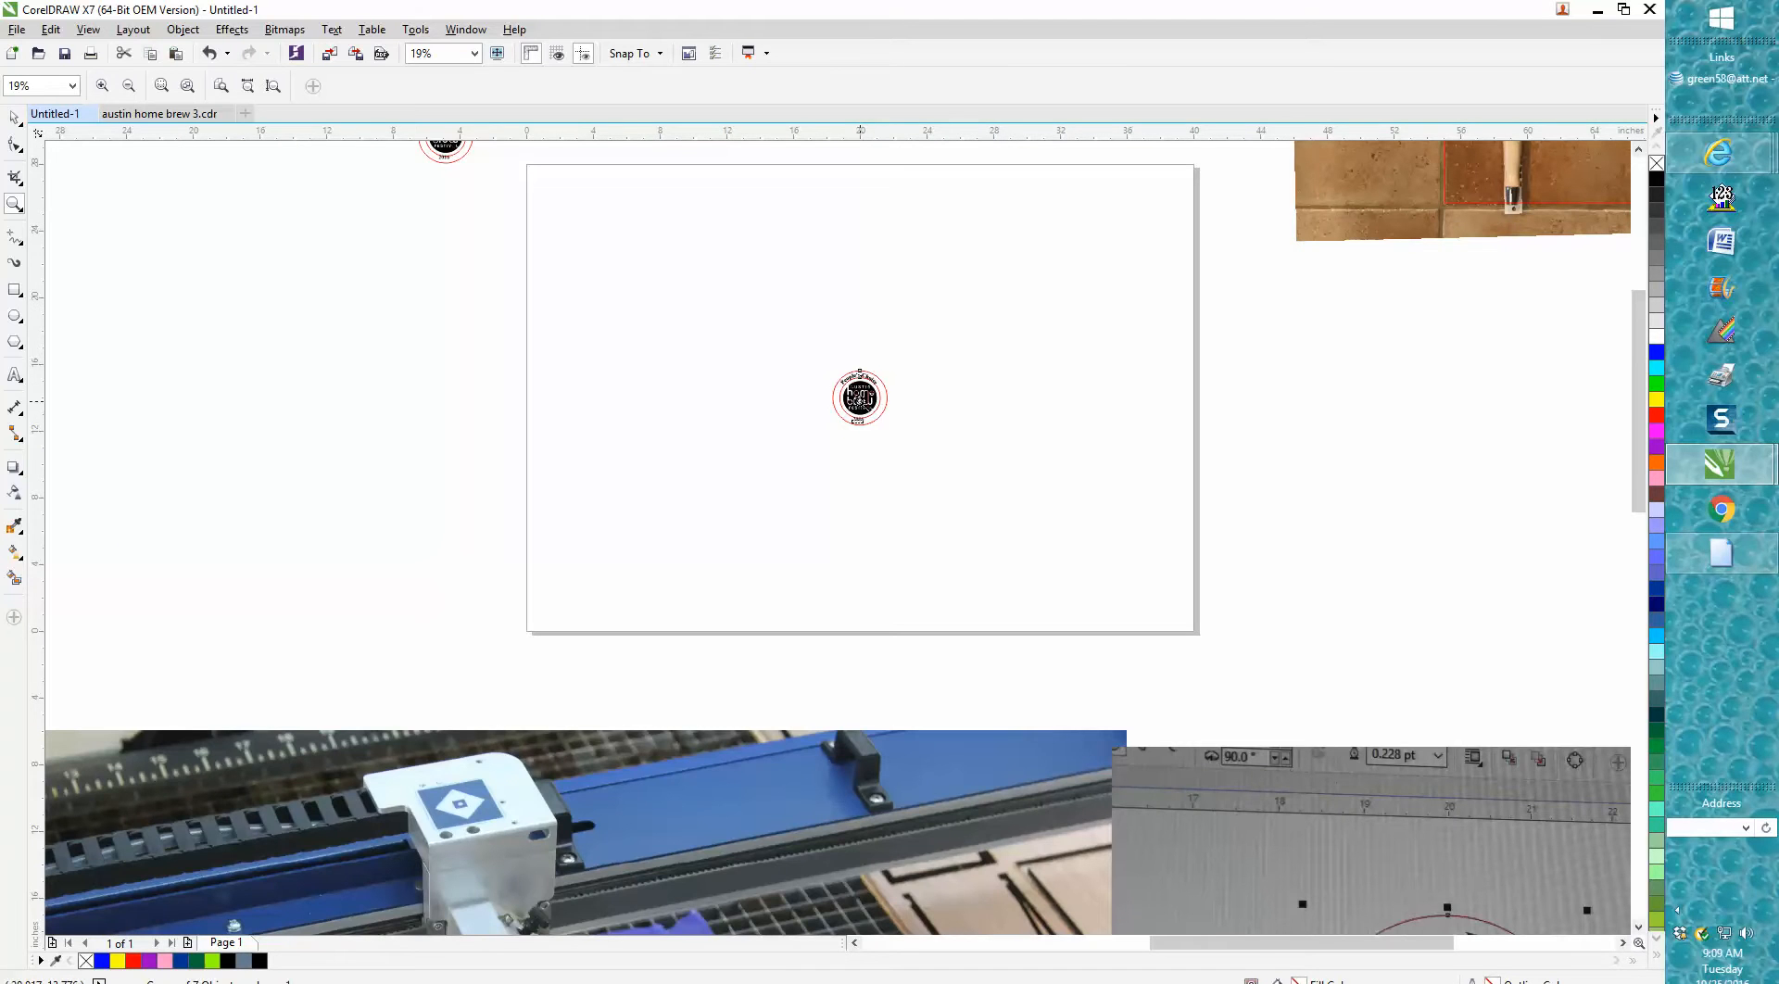
{"action": "scroll", "coordinate": [700, 411], "scroll_direction": "down", "scroll_amount": 3}
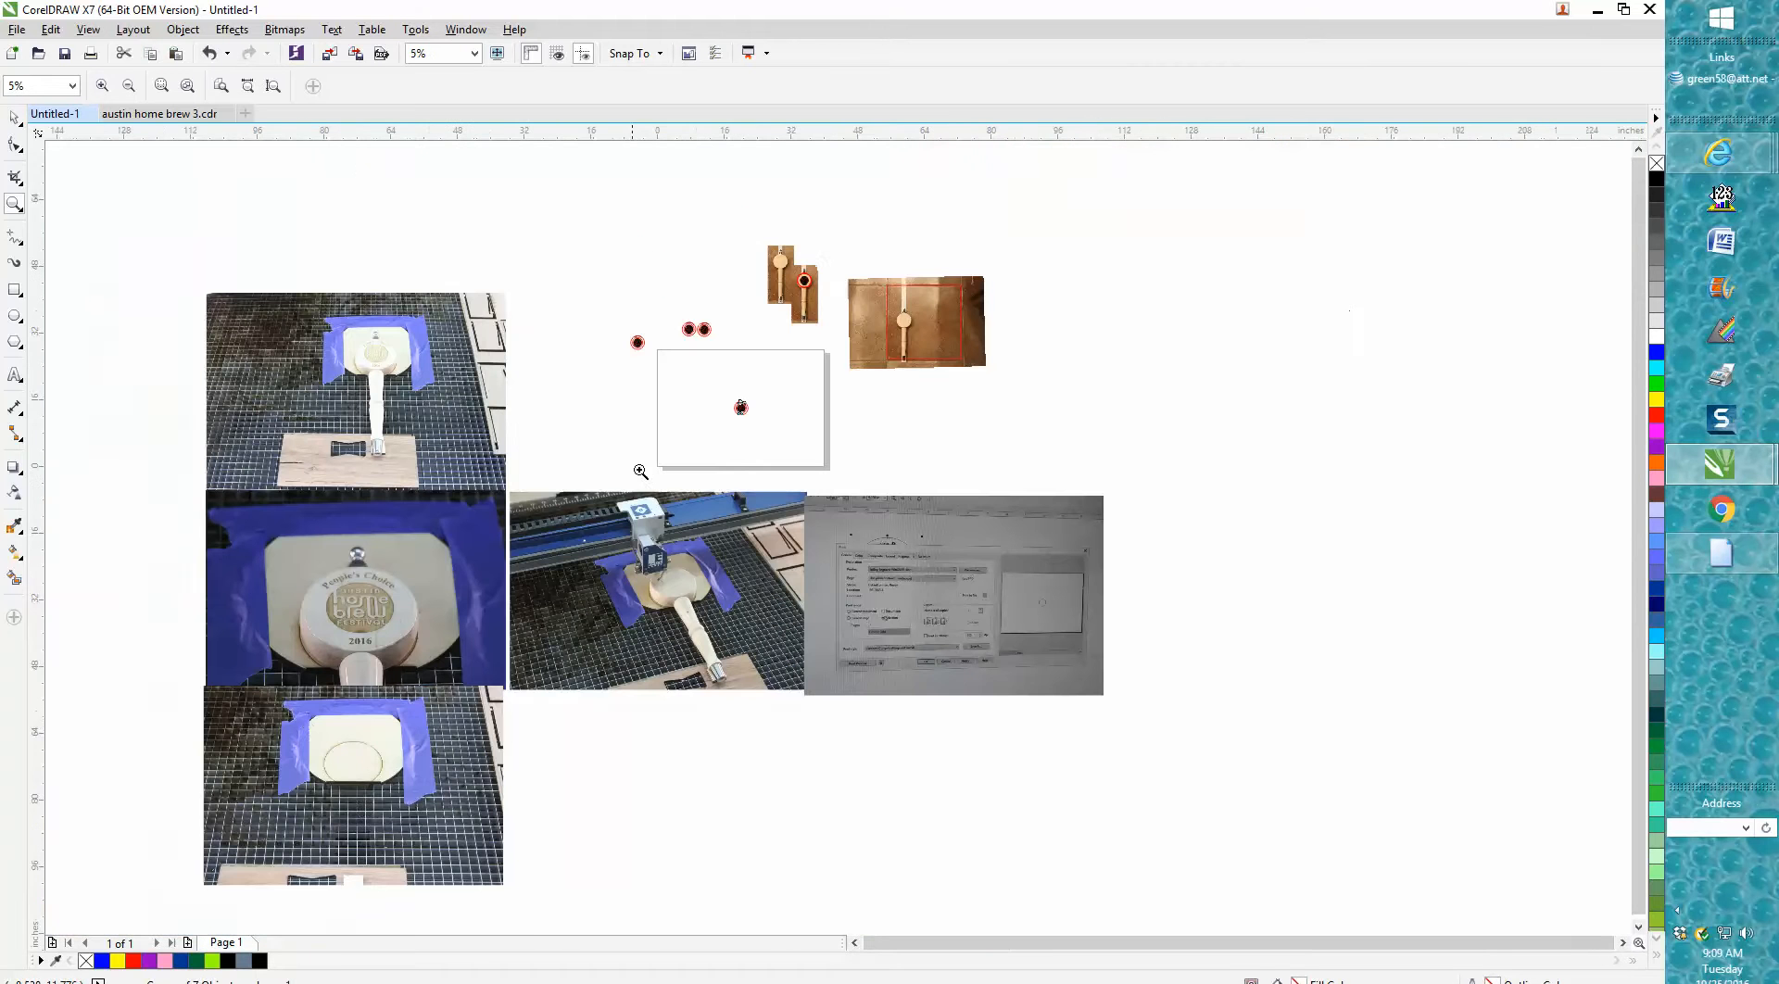
{"action": "scroll", "coordinate": [417, 832], "scroll_direction": "up", "scroll_amount": 5}
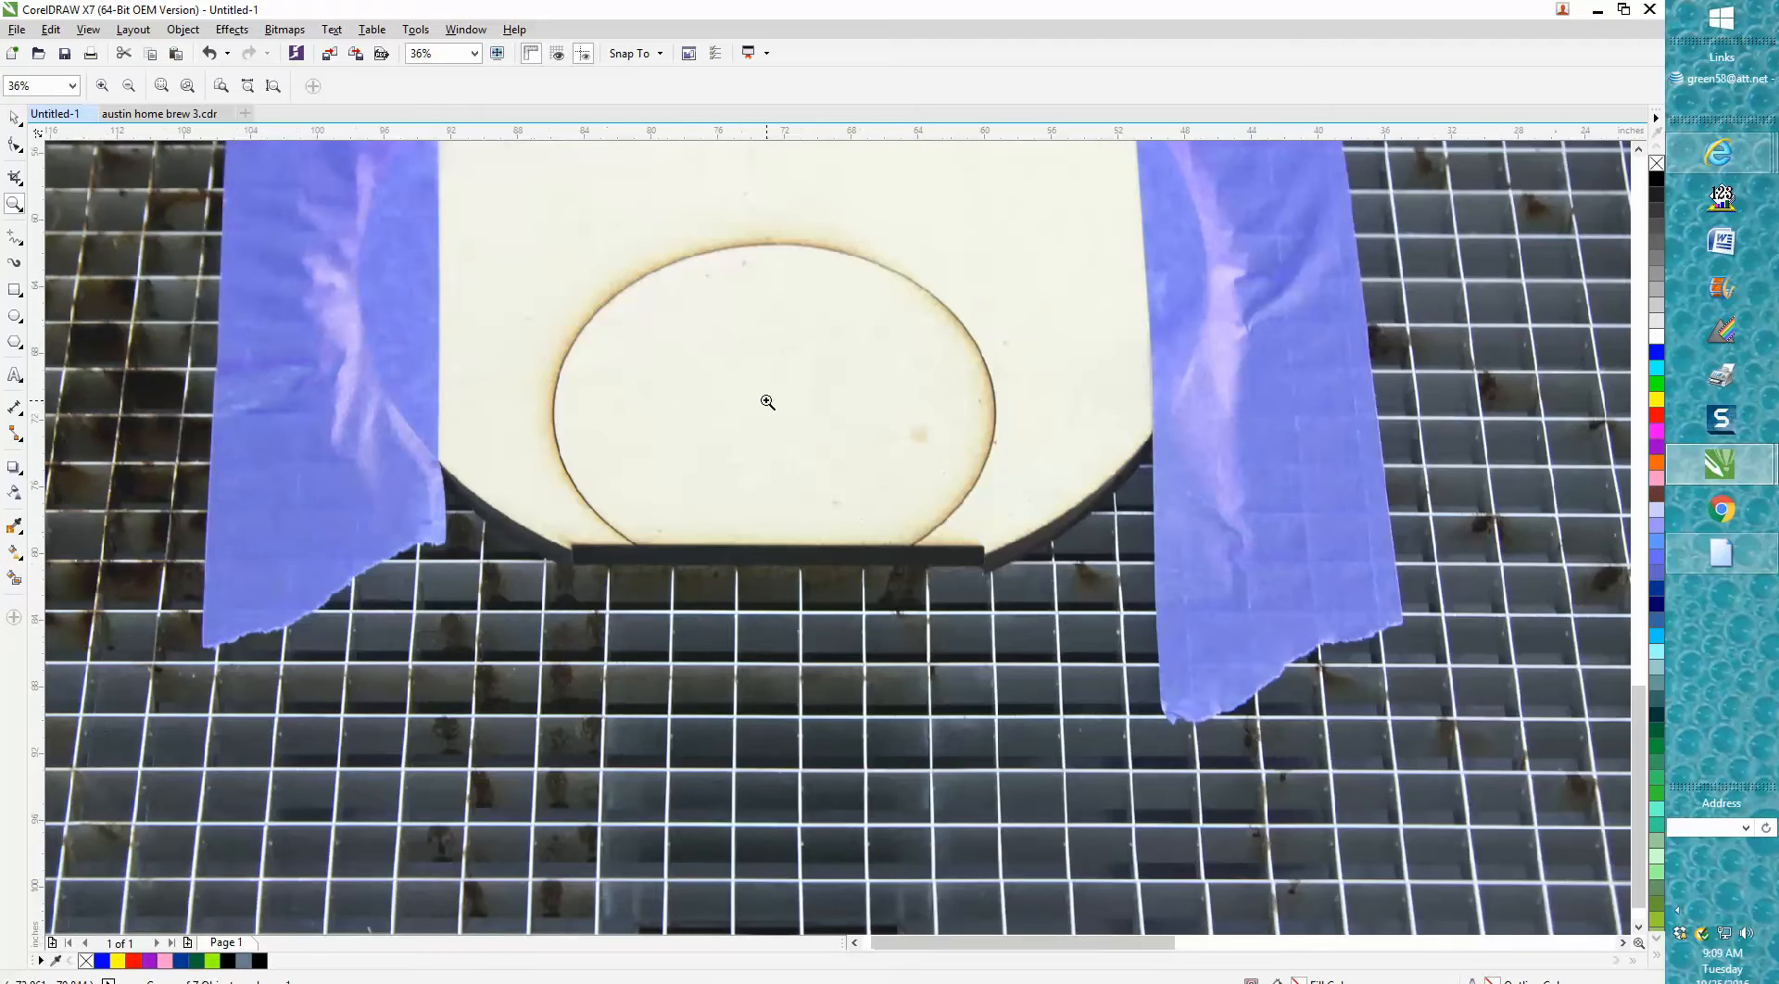
{"action": "scroll", "coordinate": [768, 401], "scroll_direction": "down", "scroll_amount": 3}
{"action": "scroll", "coordinate": [768, 401], "scroll_direction": "down", "scroll_amount": 4}
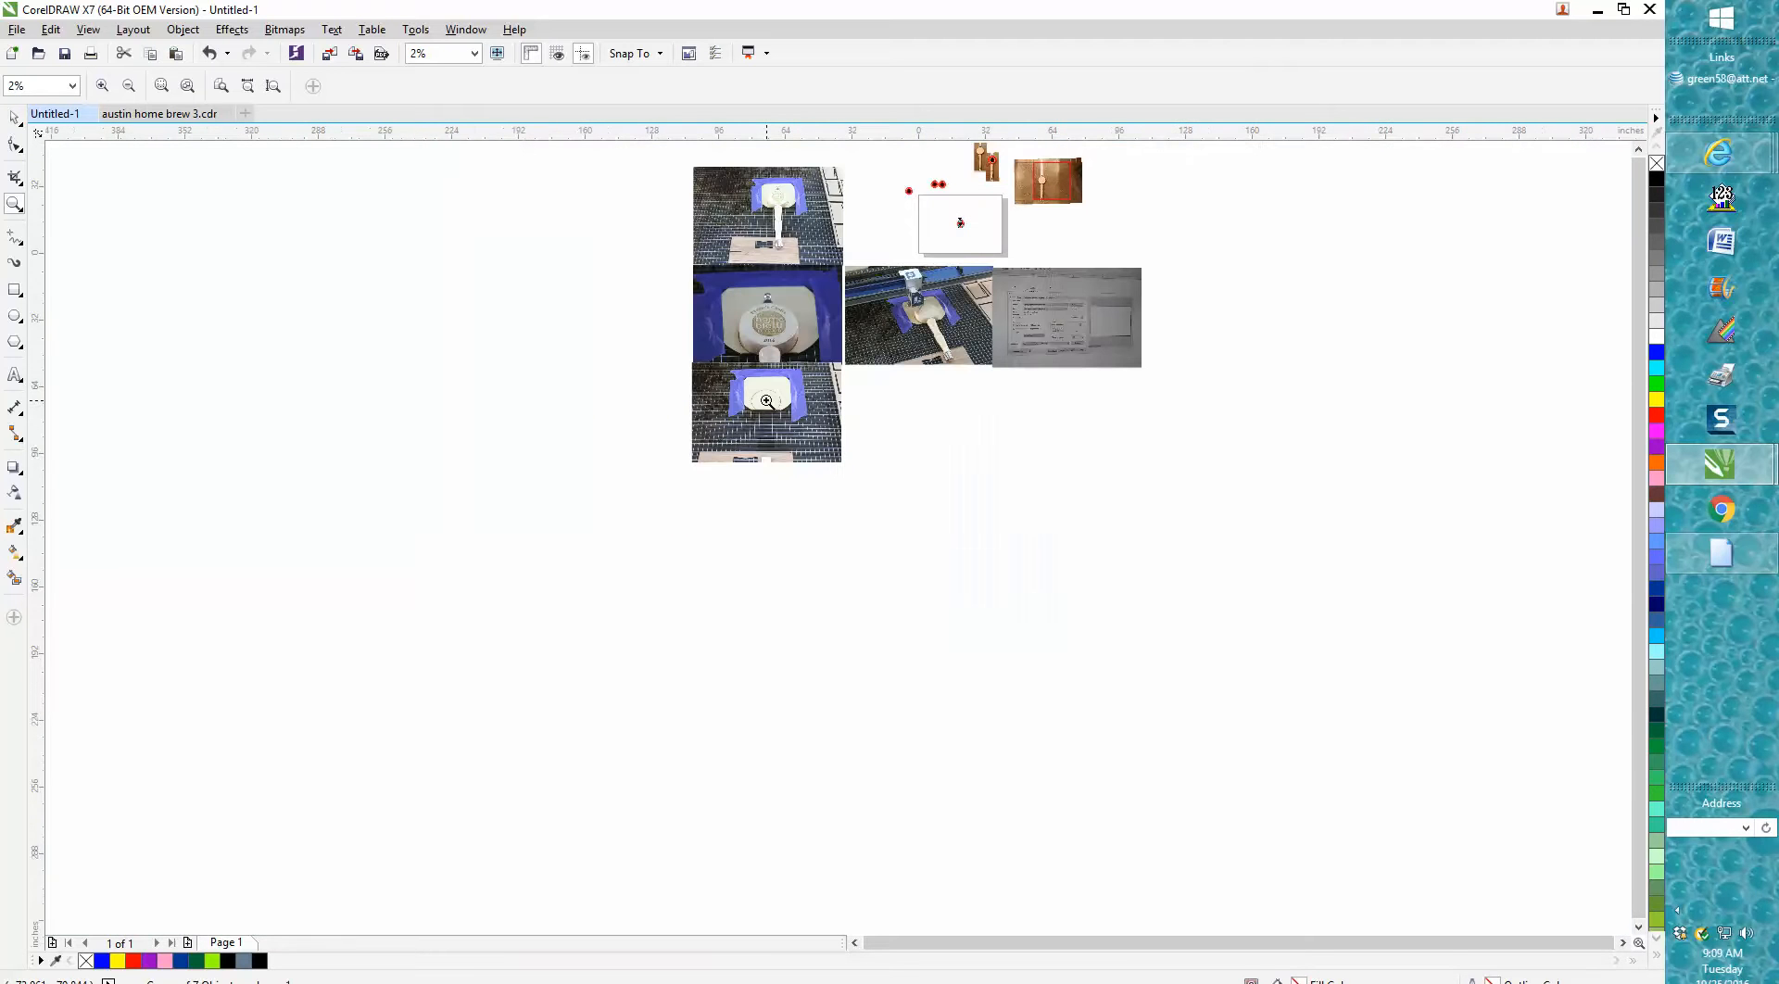